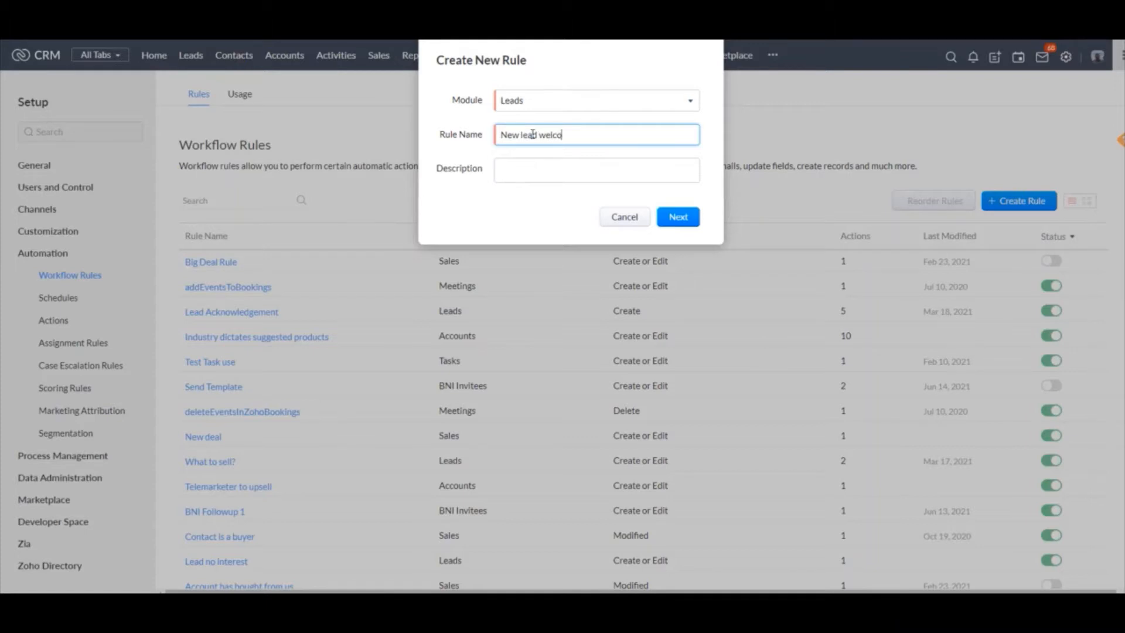
# Name the Leads rule "New lead welcome email", continue to its setup, and base its trigger on a record action
pyautogui.write('email')
pyautogui.click(674, 217)
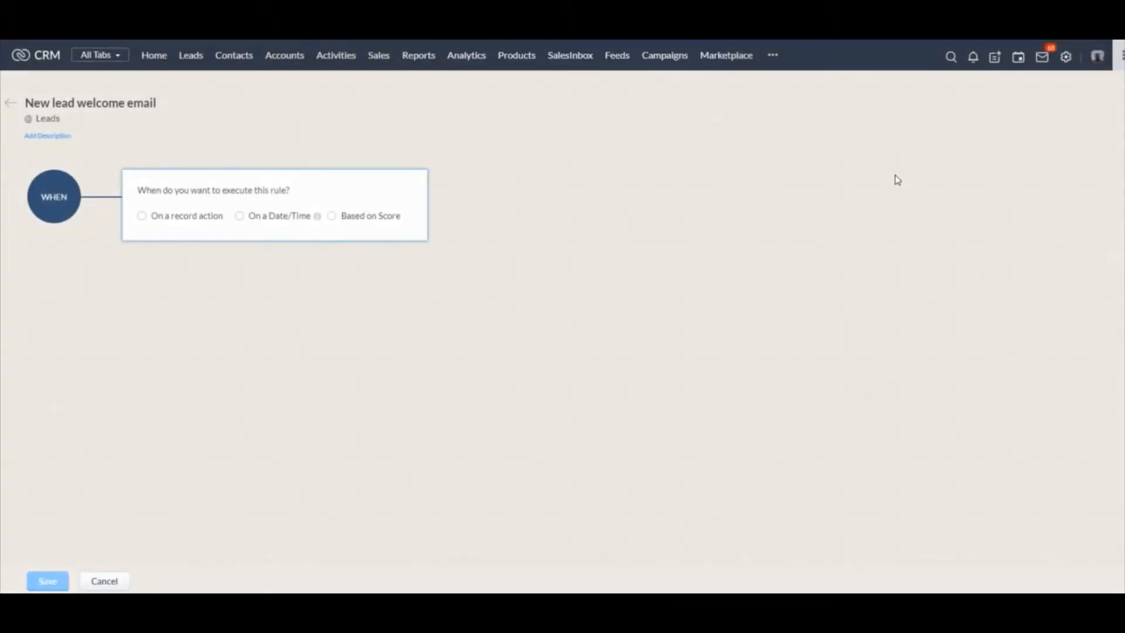
pyautogui.click(207, 216)
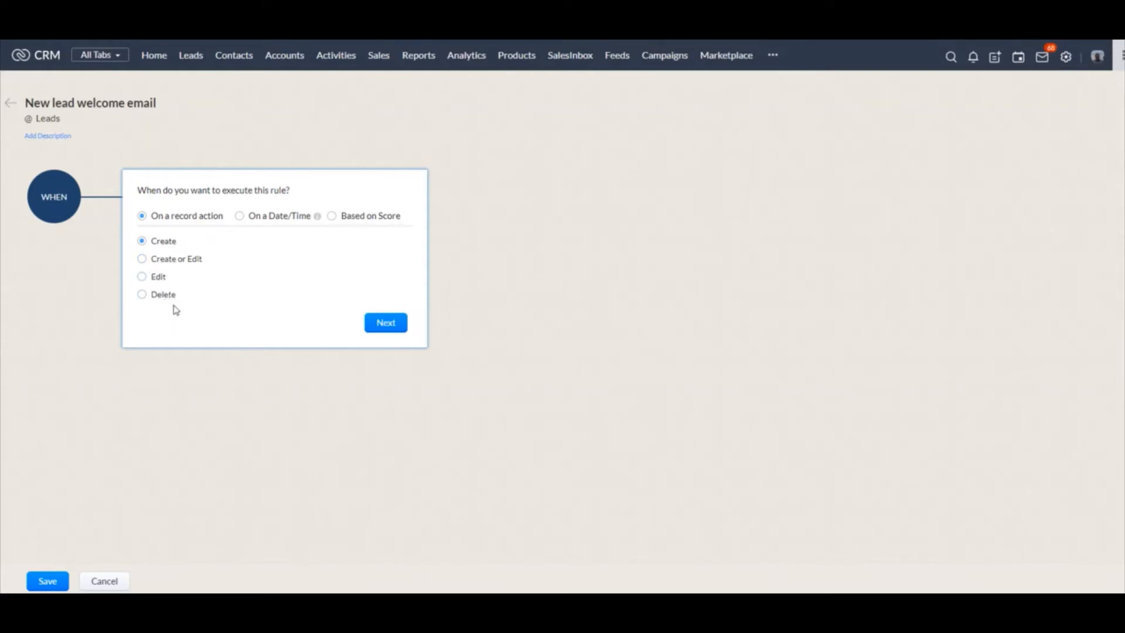
# Try the Date/Time trigger based on Created Time with its recurrence options, and try the score-based trigger
pyautogui.click(240, 217)
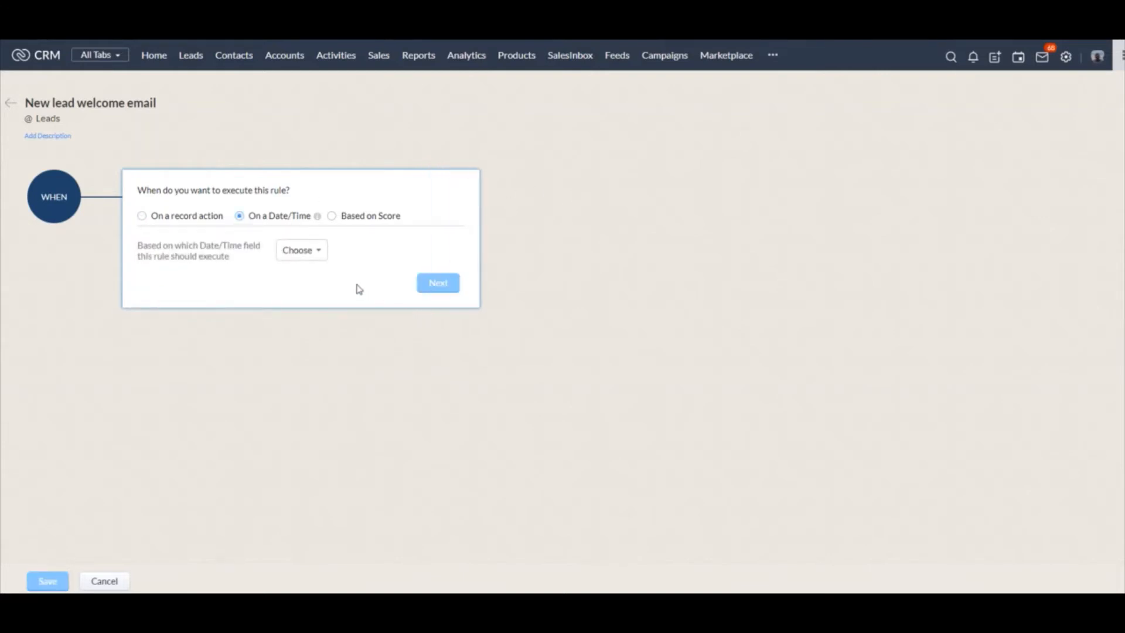
pyautogui.click(314, 252)
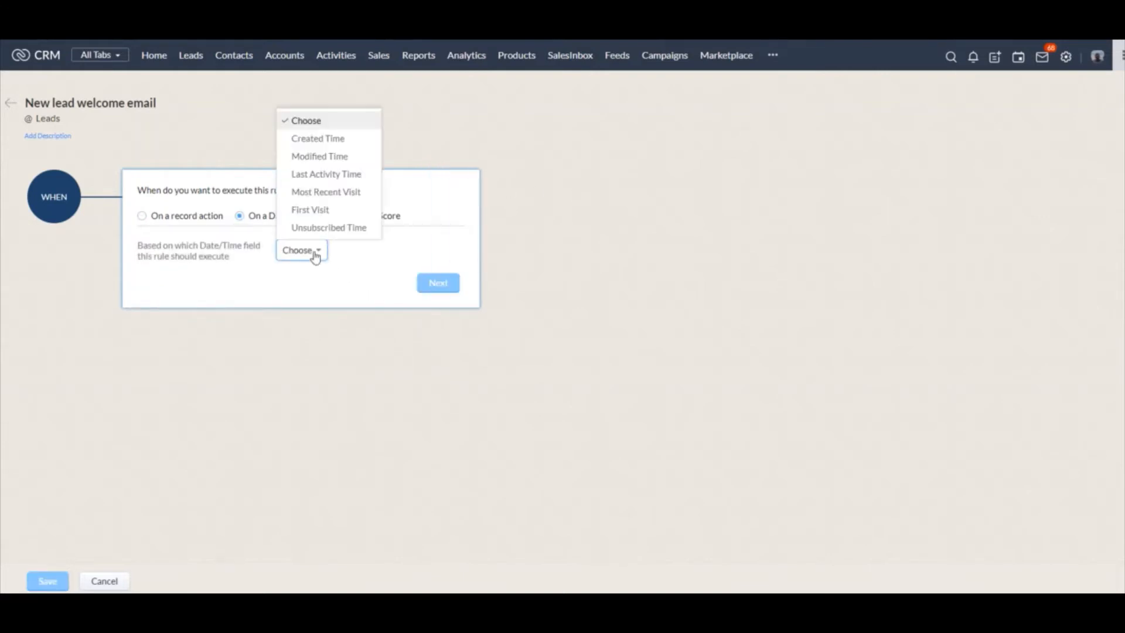
pyautogui.click(339, 140)
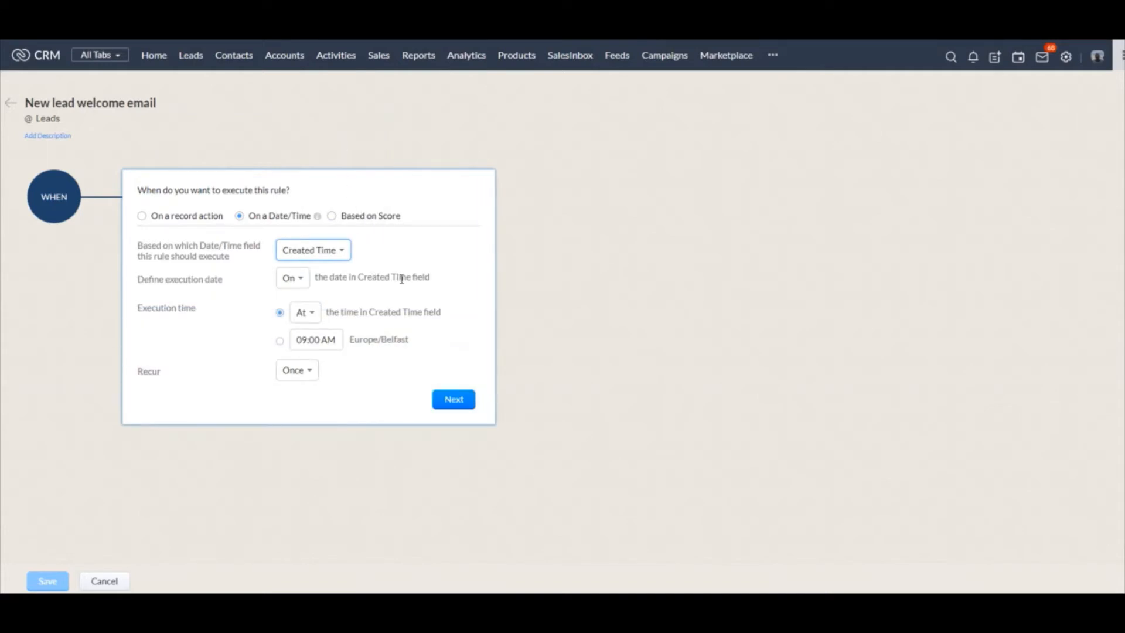
pyautogui.click(302, 375)
pyautogui.click(303, 377)
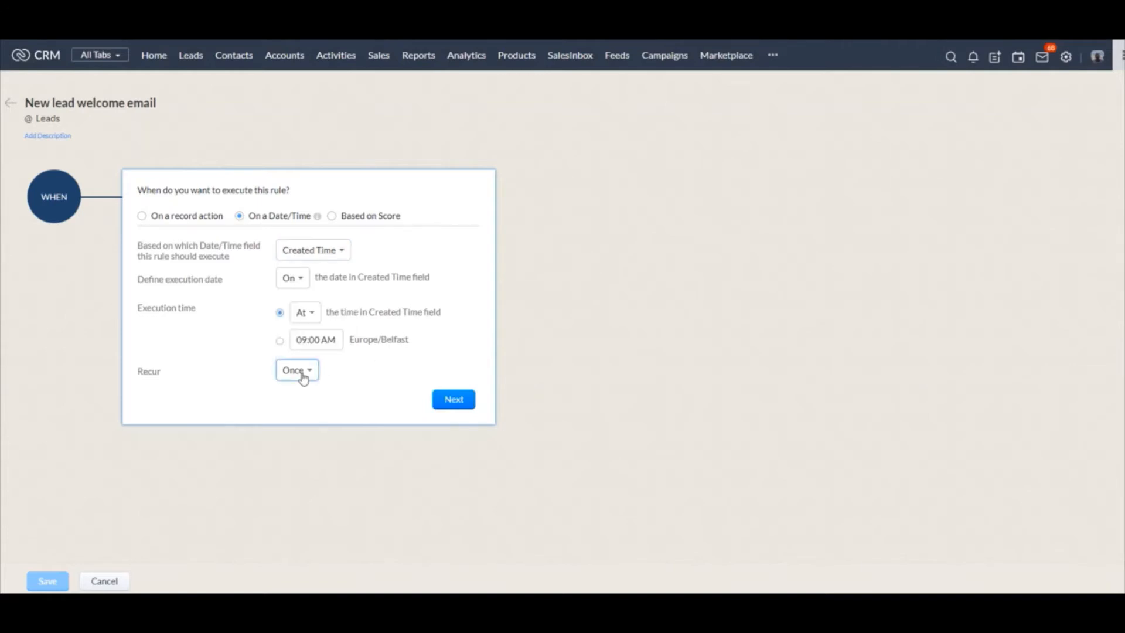
pyautogui.click(339, 220)
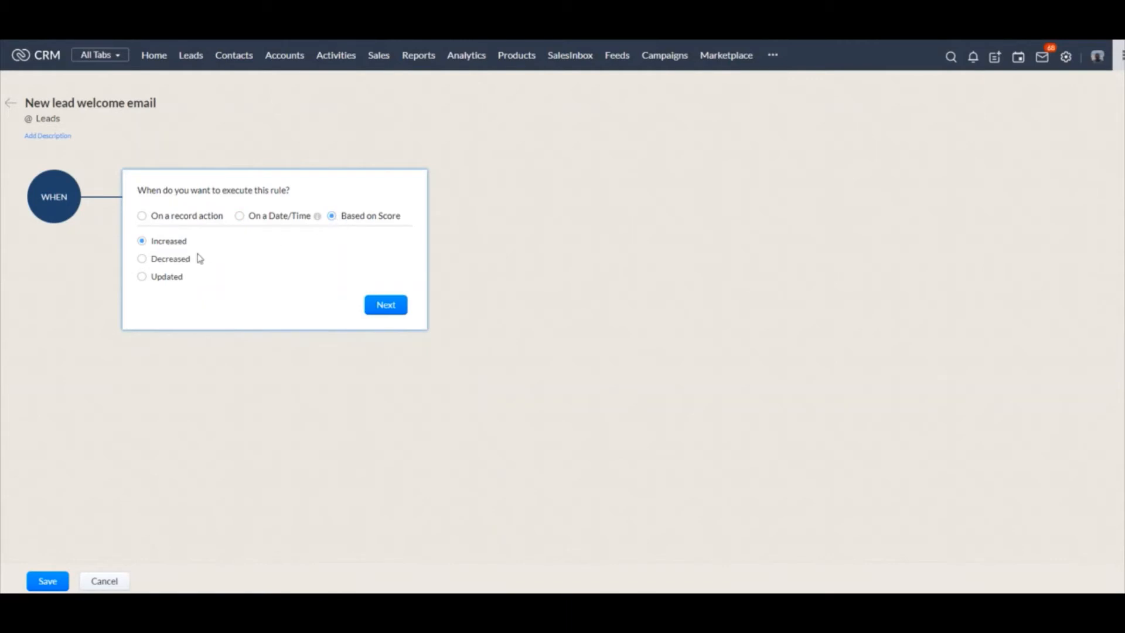
# Set the rule to execute on the Create record action and apply it to all leads
pyautogui.click(188, 218)
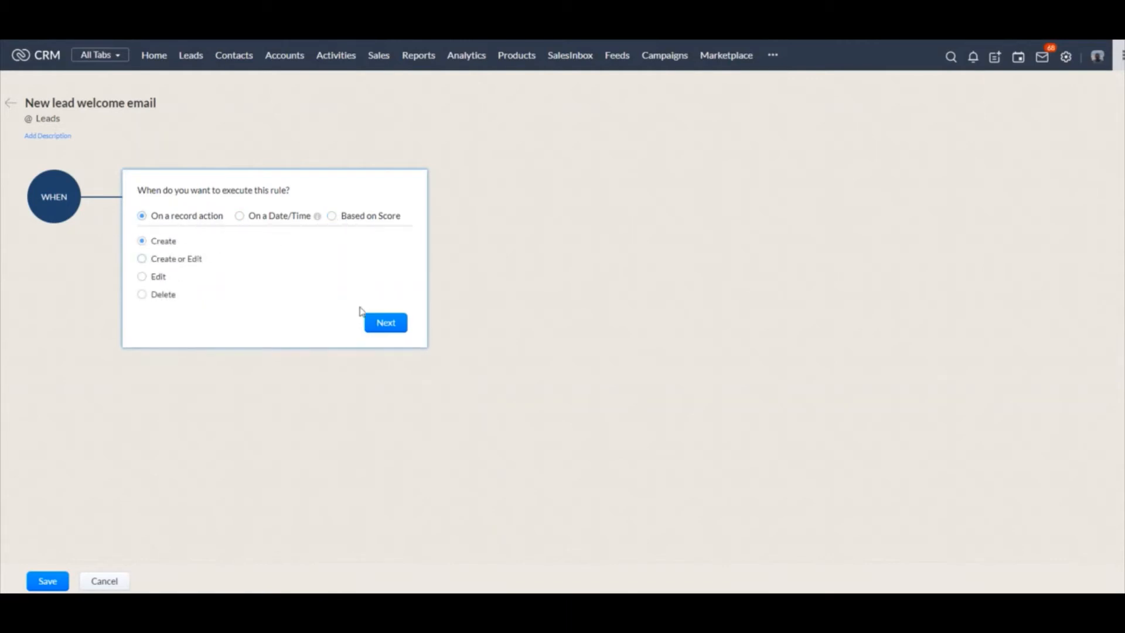
pyautogui.click(386, 323)
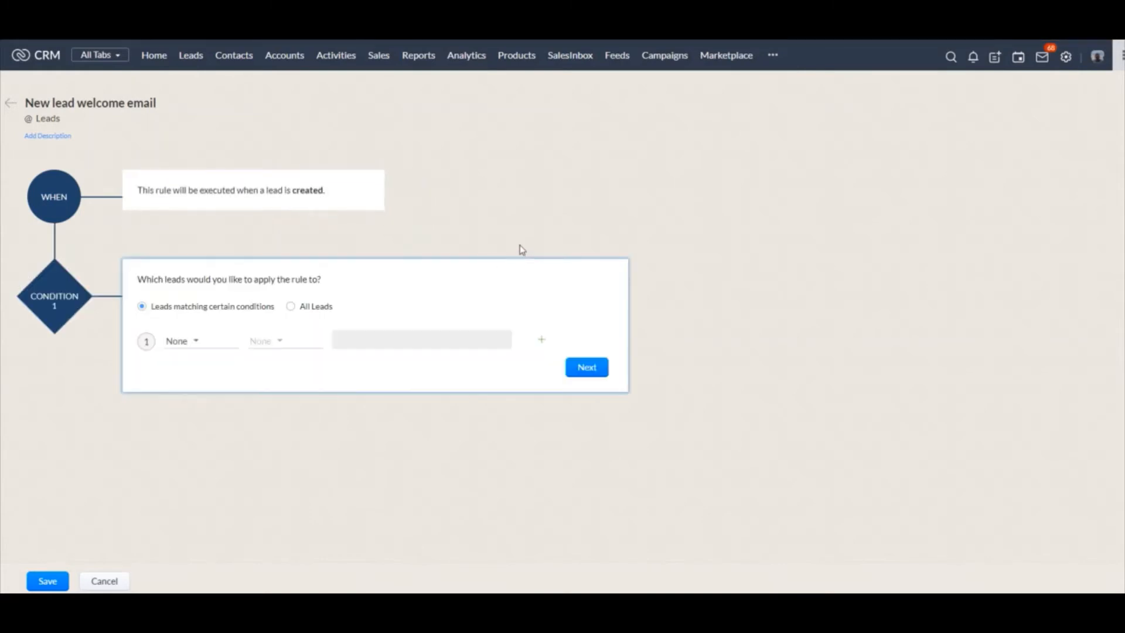
pyautogui.click(304, 306)
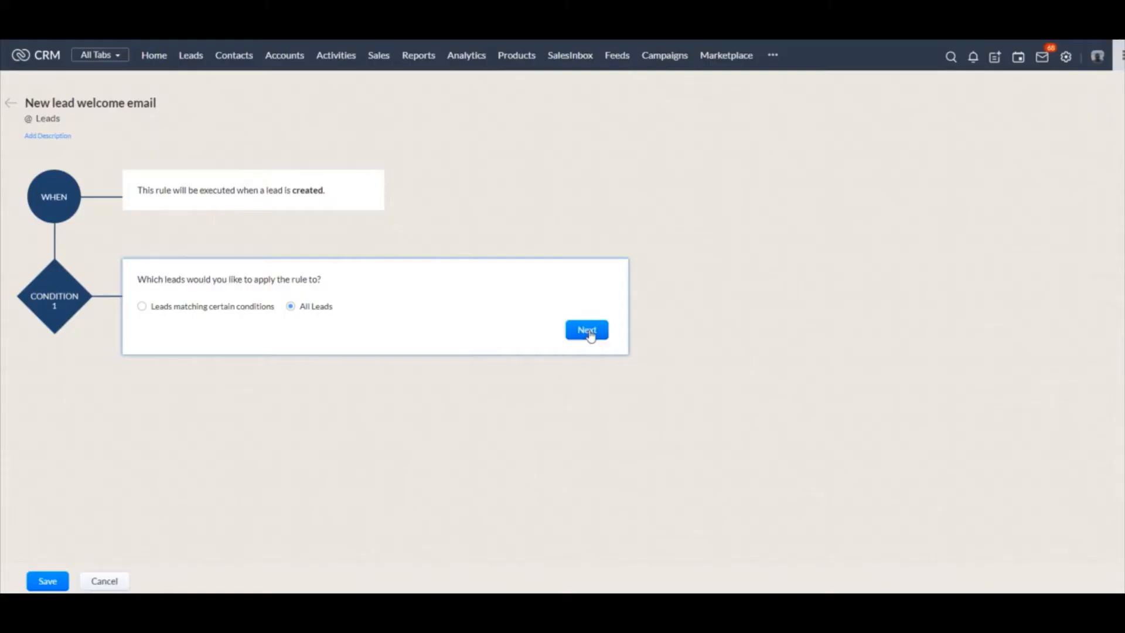
pyautogui.click(589, 328)
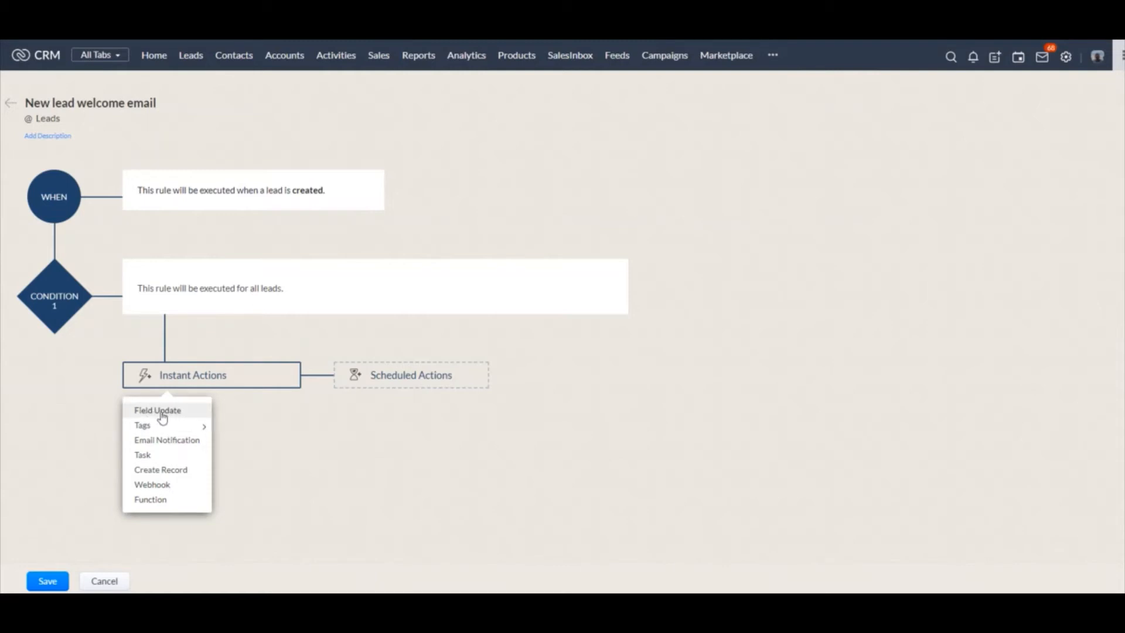
# Set up a new instant field update named "Opt out" that enables Email Opt Out
pyautogui.moveTo(158, 429)
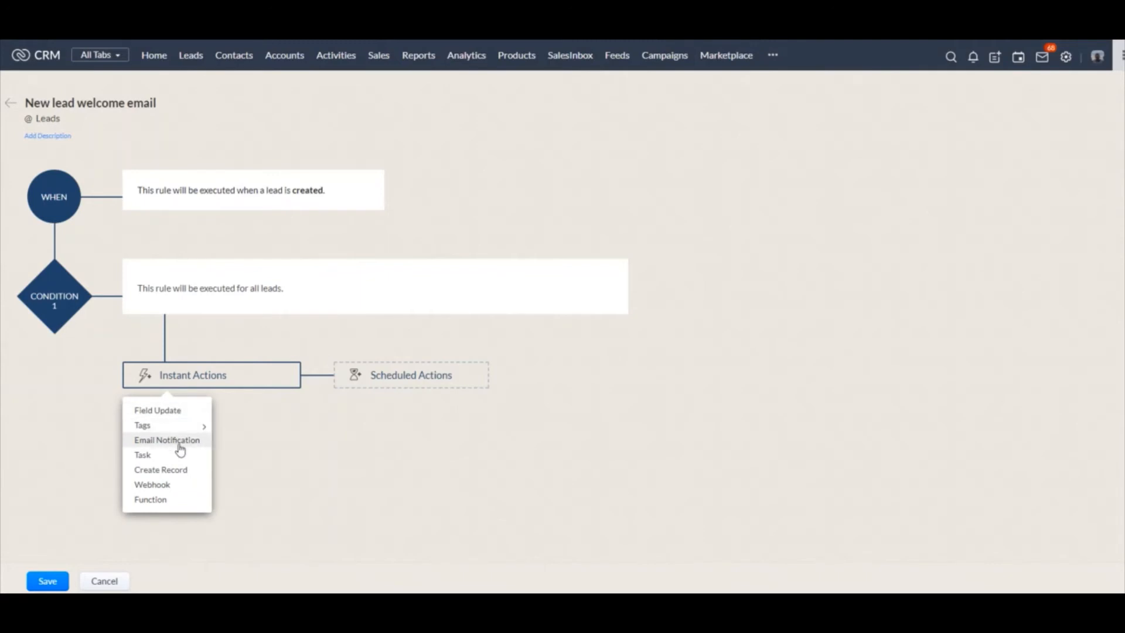
pyautogui.click(157, 410)
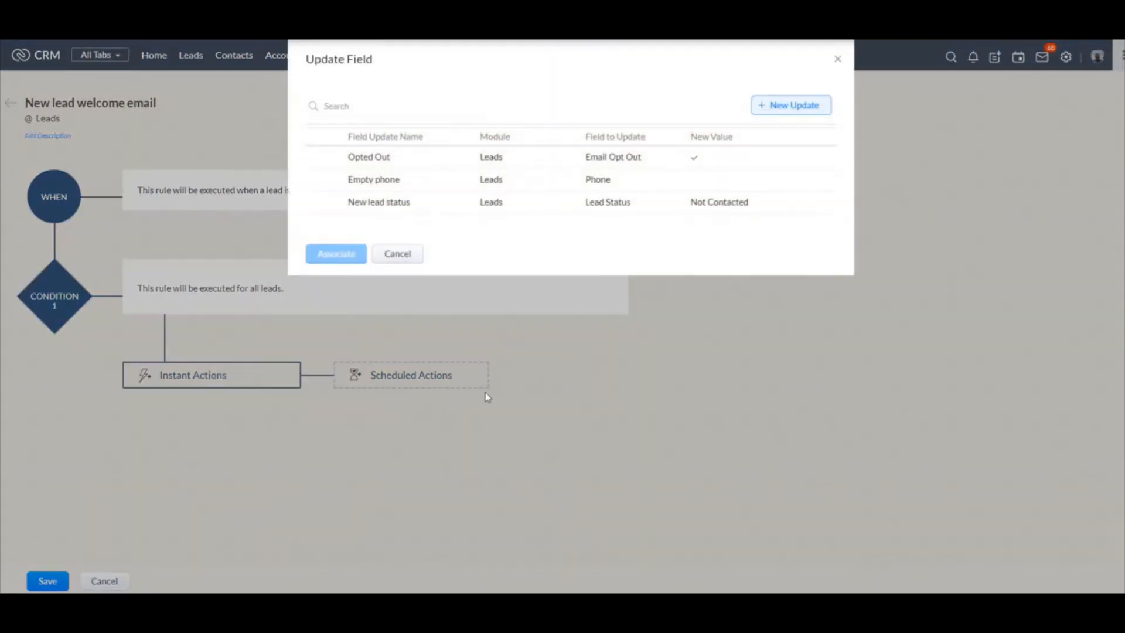
pyautogui.click(803, 113)
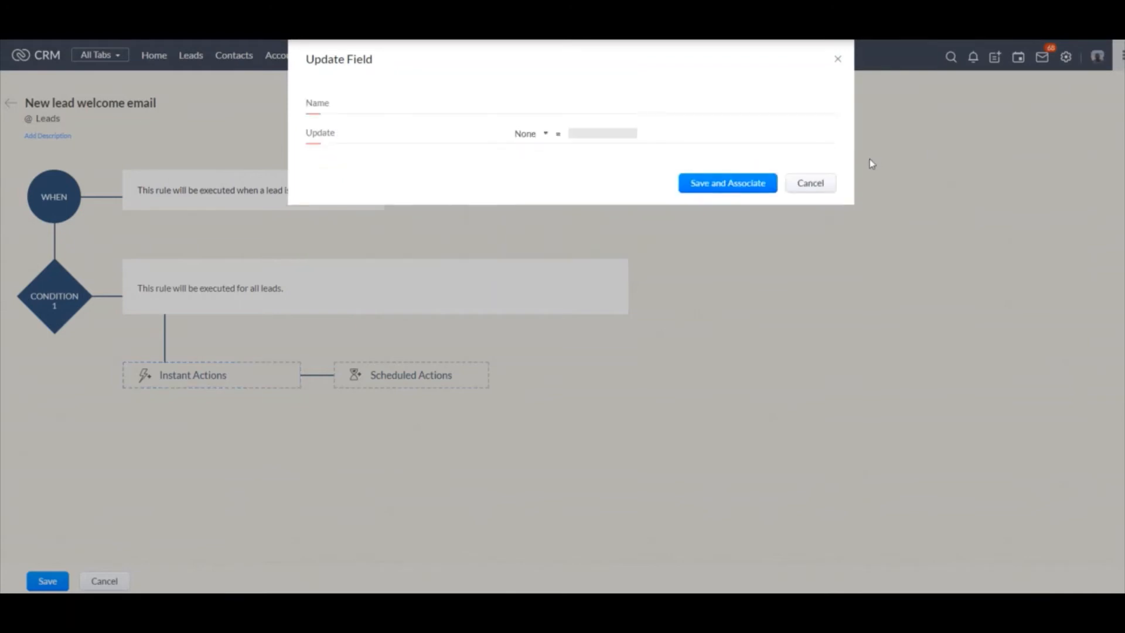
pyautogui.click(545, 138)
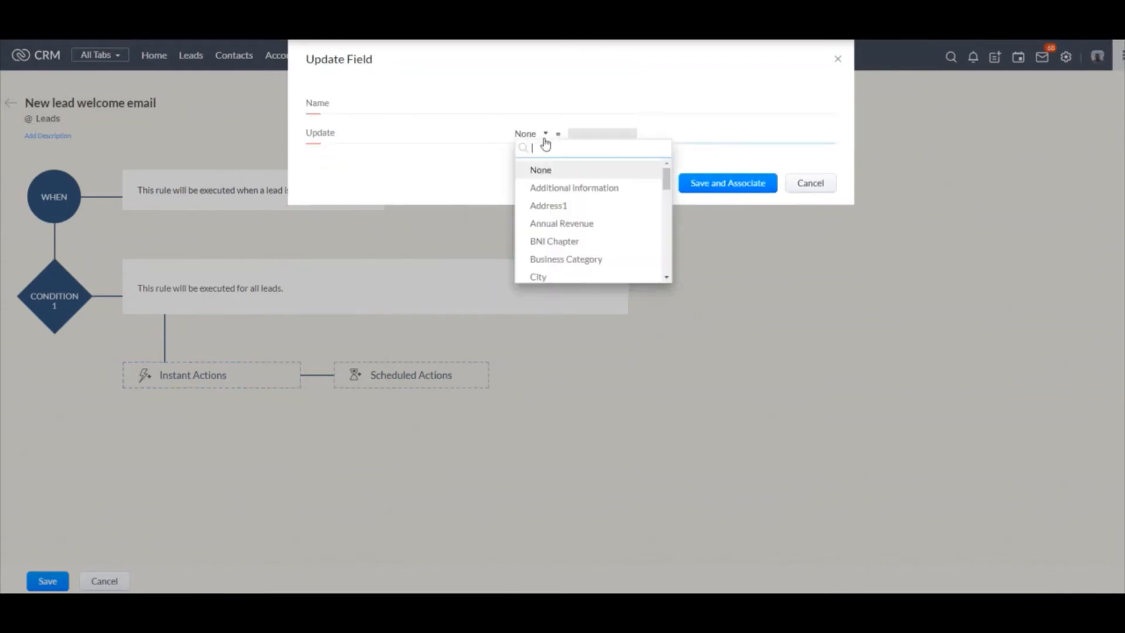
pyautogui.click(560, 104)
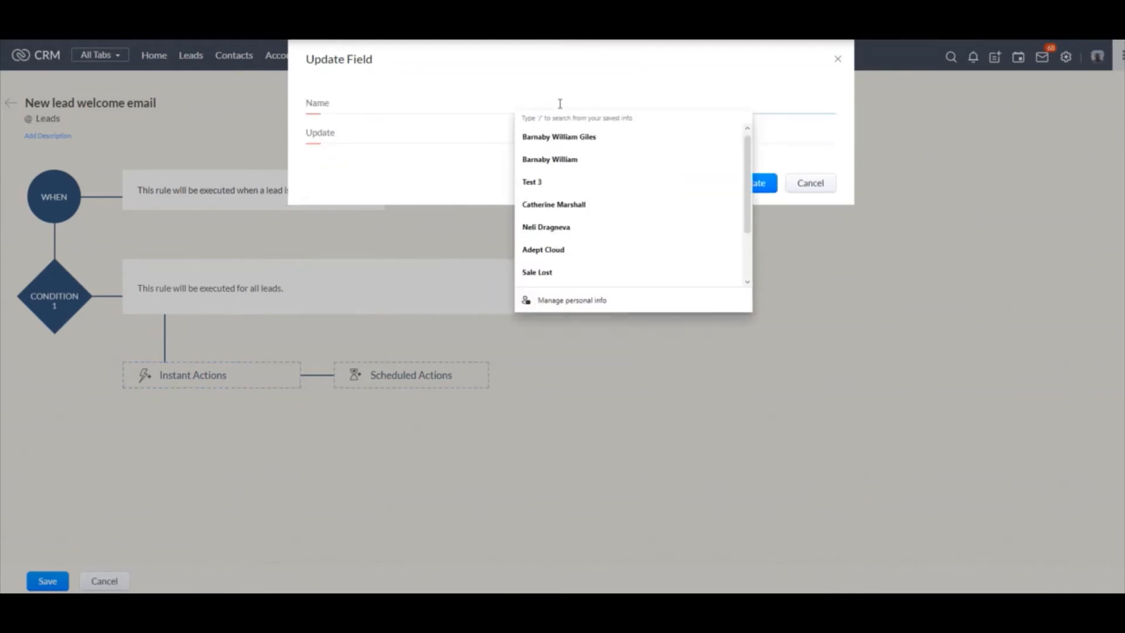
pyautogui.write('Opt out')
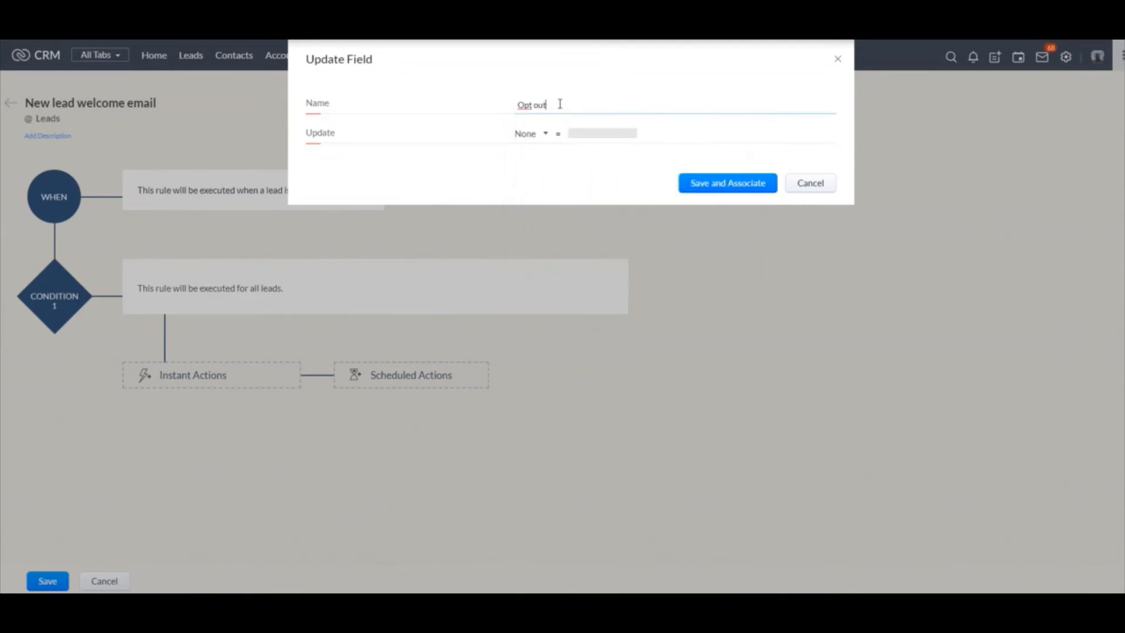
pyautogui.click(543, 136)
pyautogui.write('email')
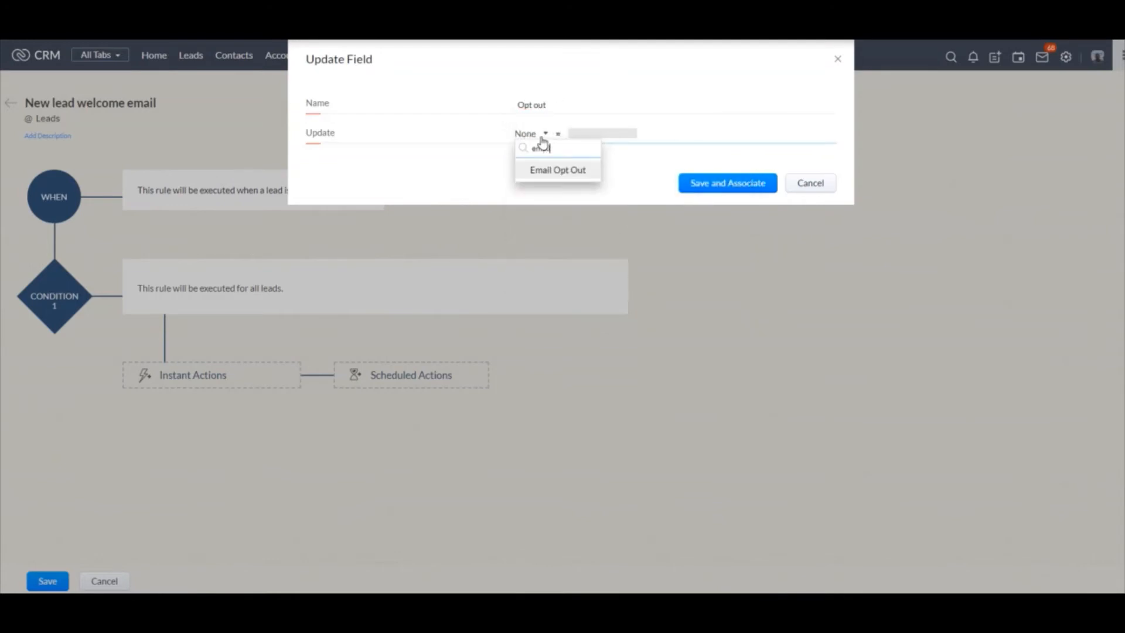
pyautogui.click(558, 170)
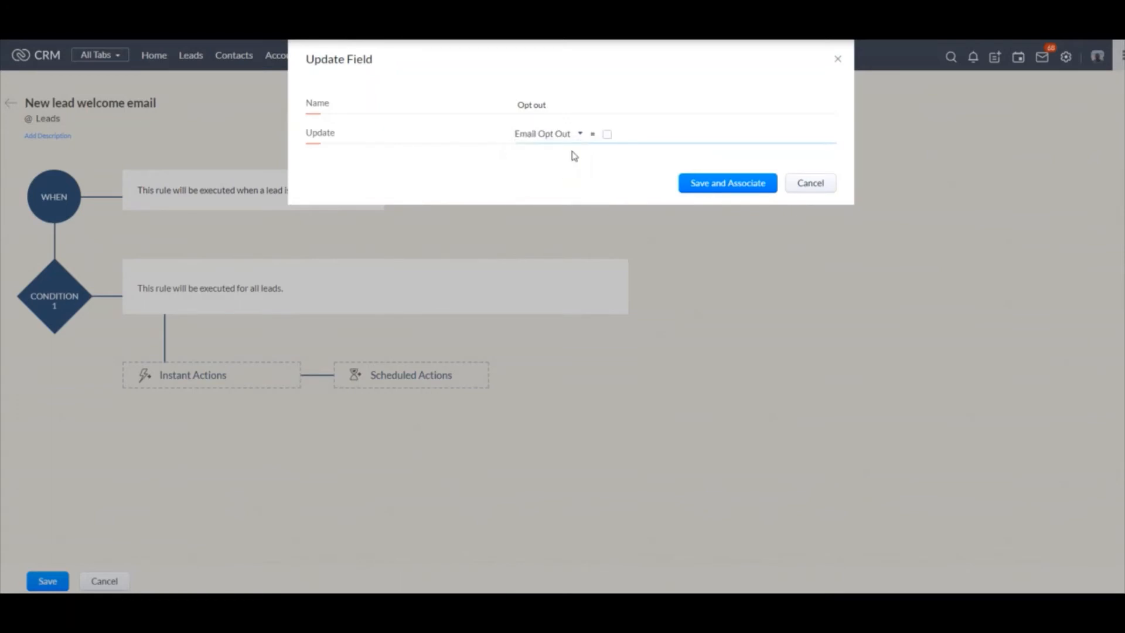
pyautogui.click(606, 136)
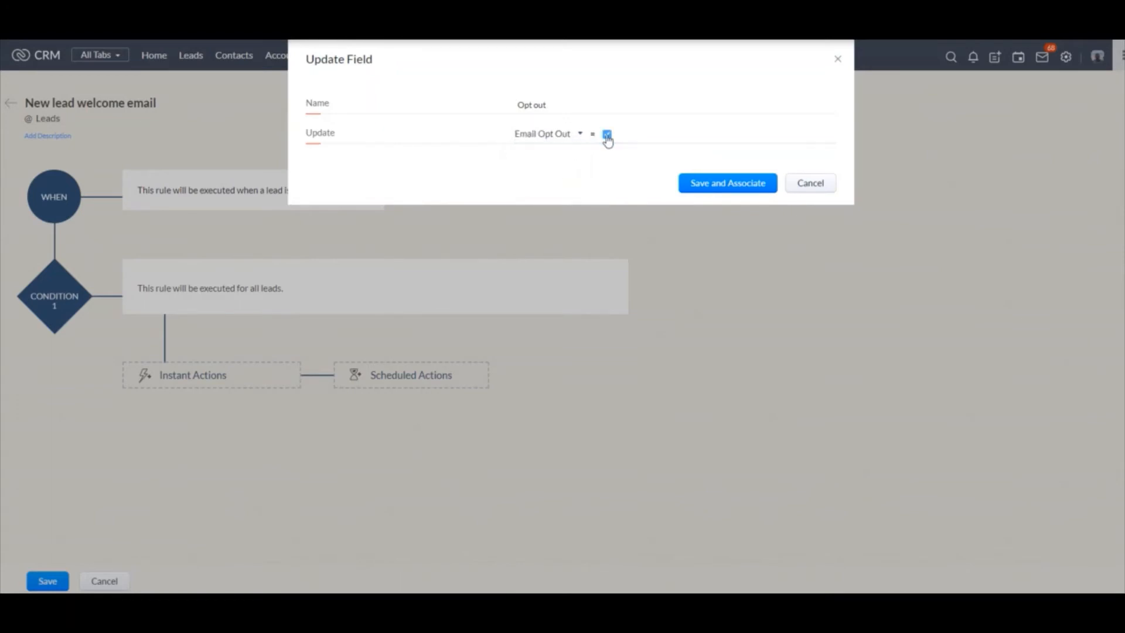
# Try the field update with Lead Source set to Cold Call, and cancel adding a field update to the rule
pyautogui.click(579, 135)
pyautogui.write('s')
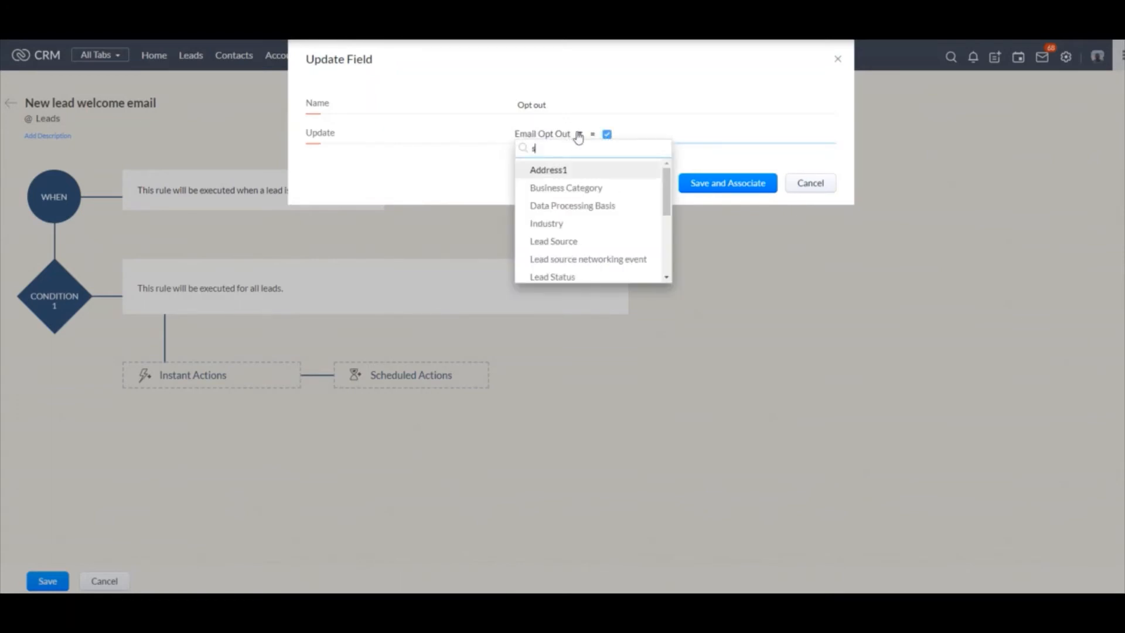
pyautogui.write('ource')
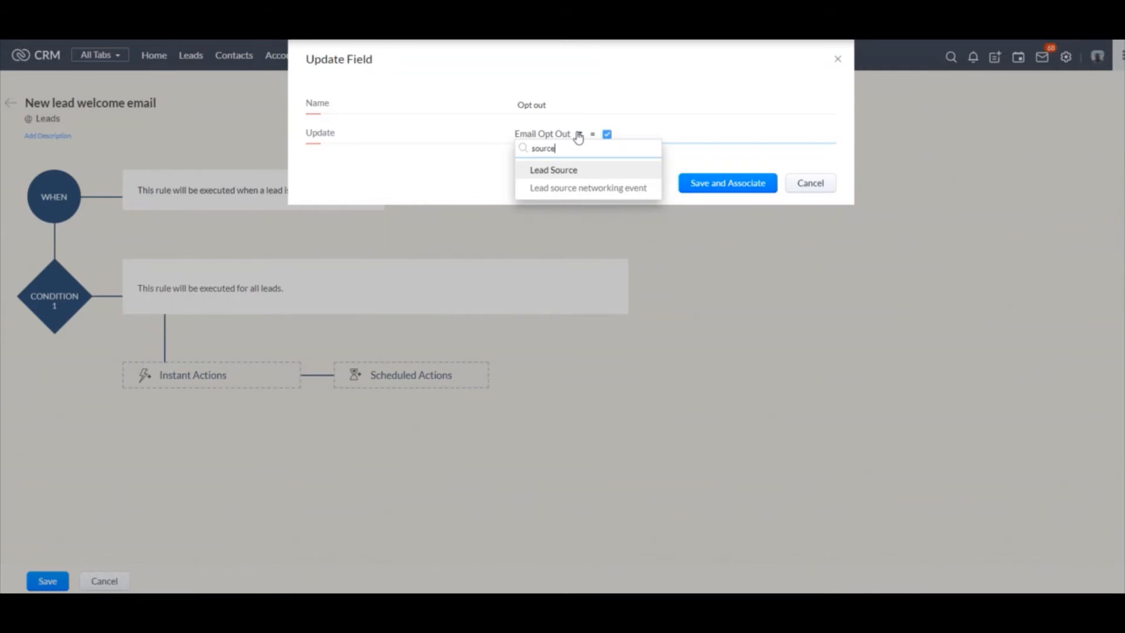
pyautogui.click(565, 169)
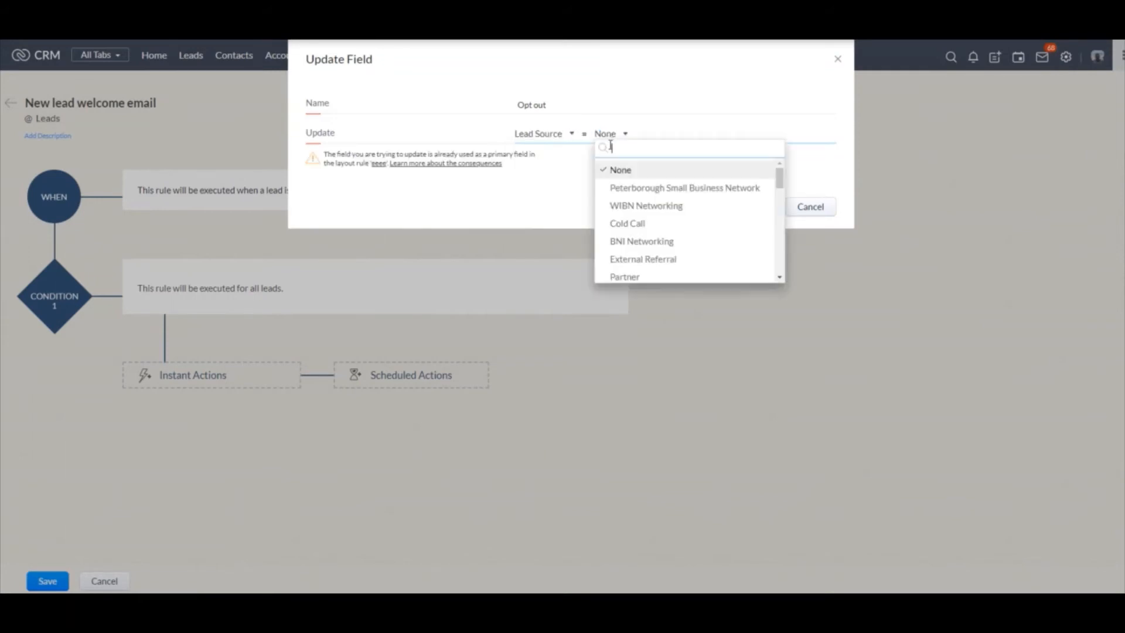
pyautogui.click(631, 224)
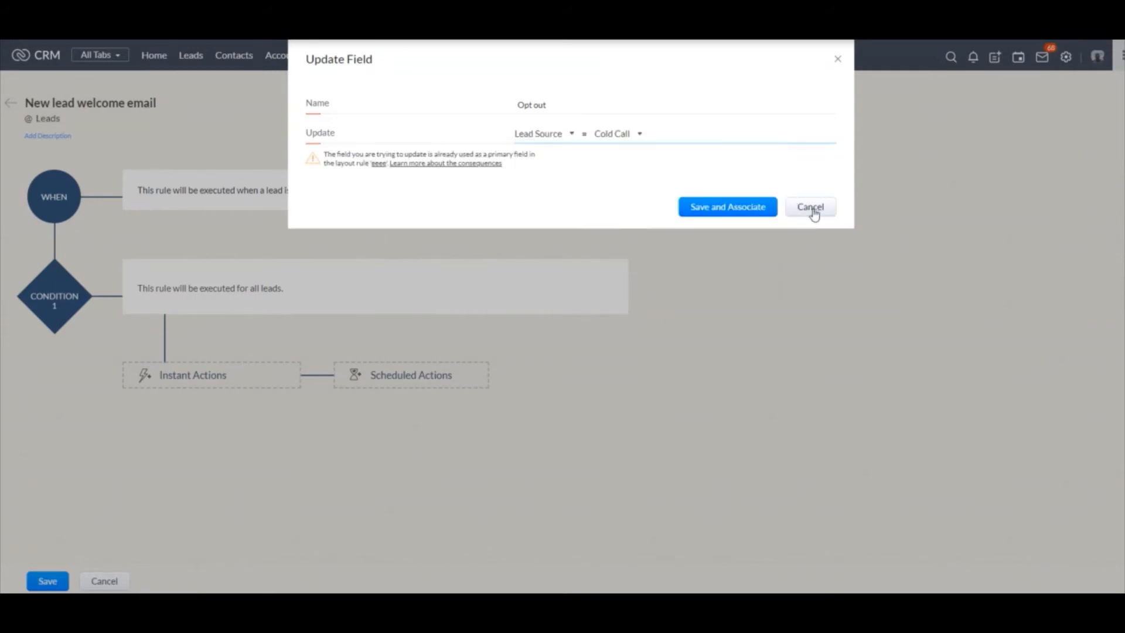
pyautogui.click(812, 212)
pyautogui.click(396, 256)
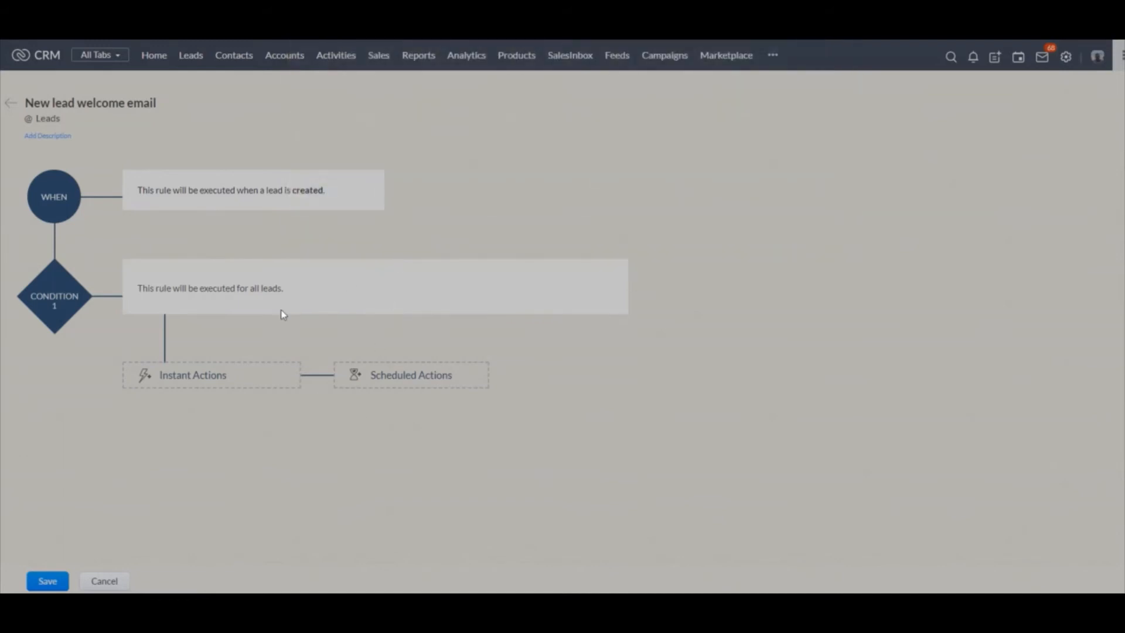
# Start a new email notification as an instant action of the rule
pyautogui.click(221, 377)
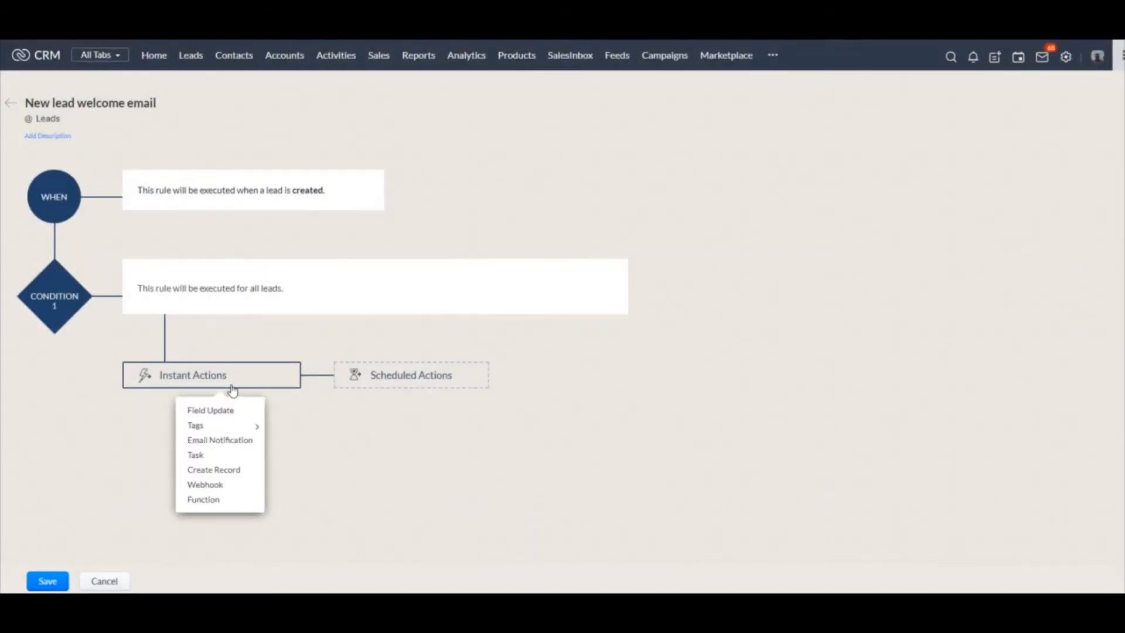
pyautogui.click(220, 439)
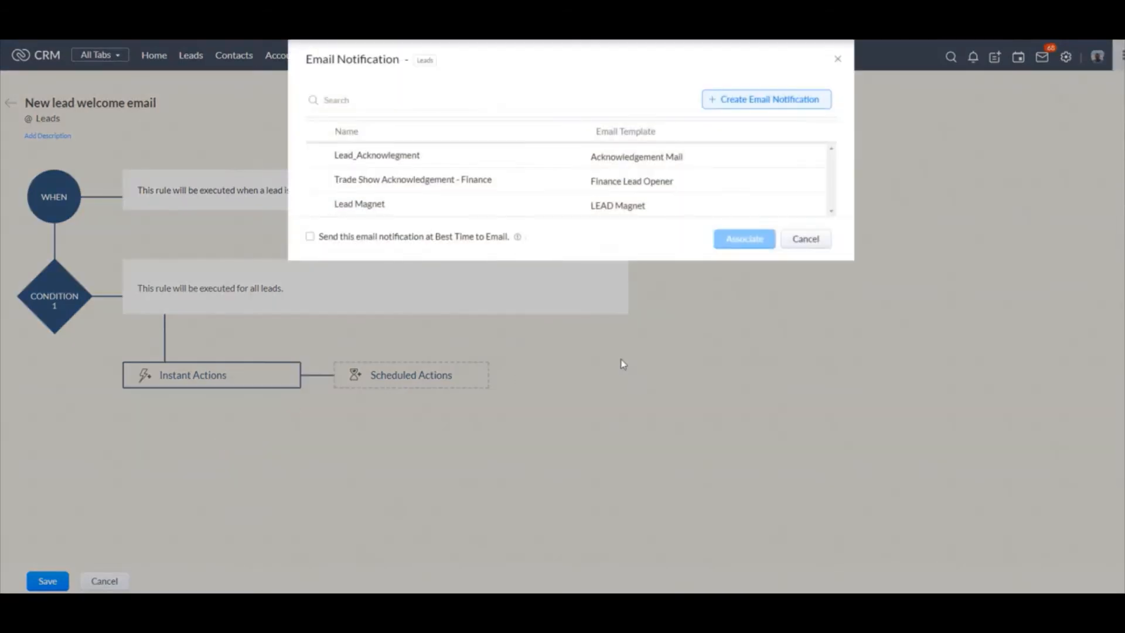
pyautogui.click(762, 107)
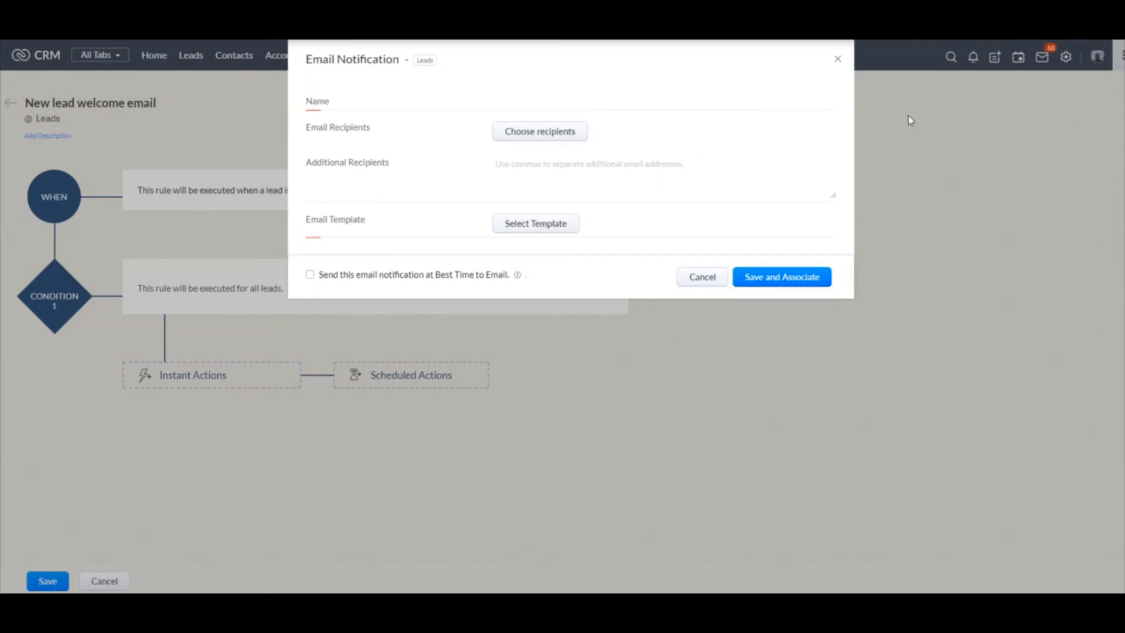
# Add the second listed user as the notification's email recipient and save the recipient selection
pyautogui.click(531, 136)
pyautogui.moveTo(289, 110)
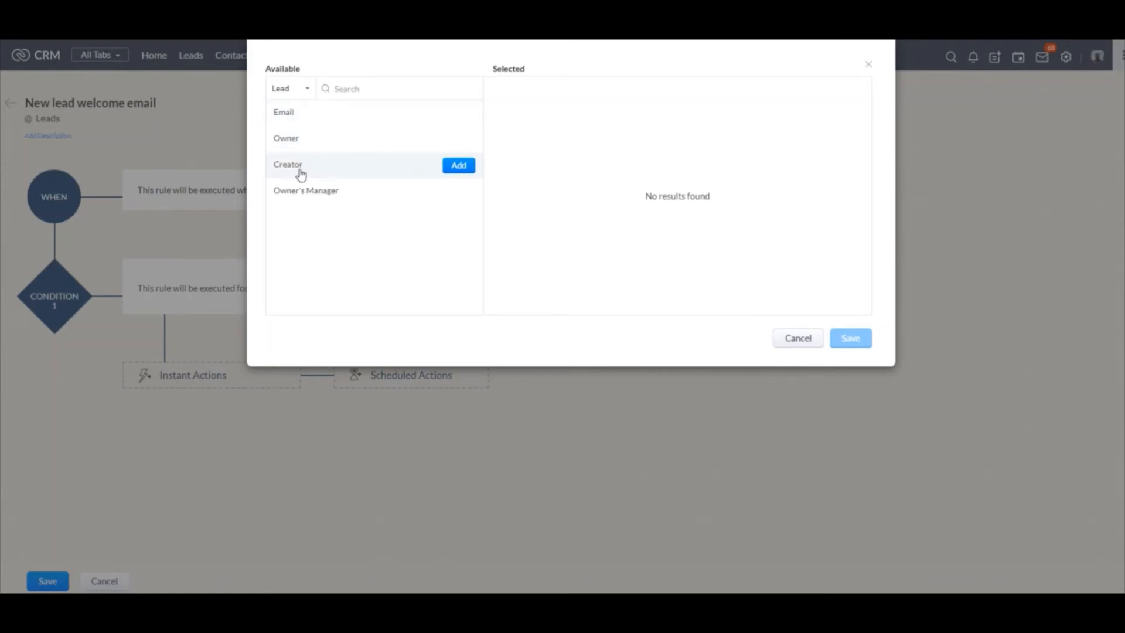
pyautogui.click(302, 94)
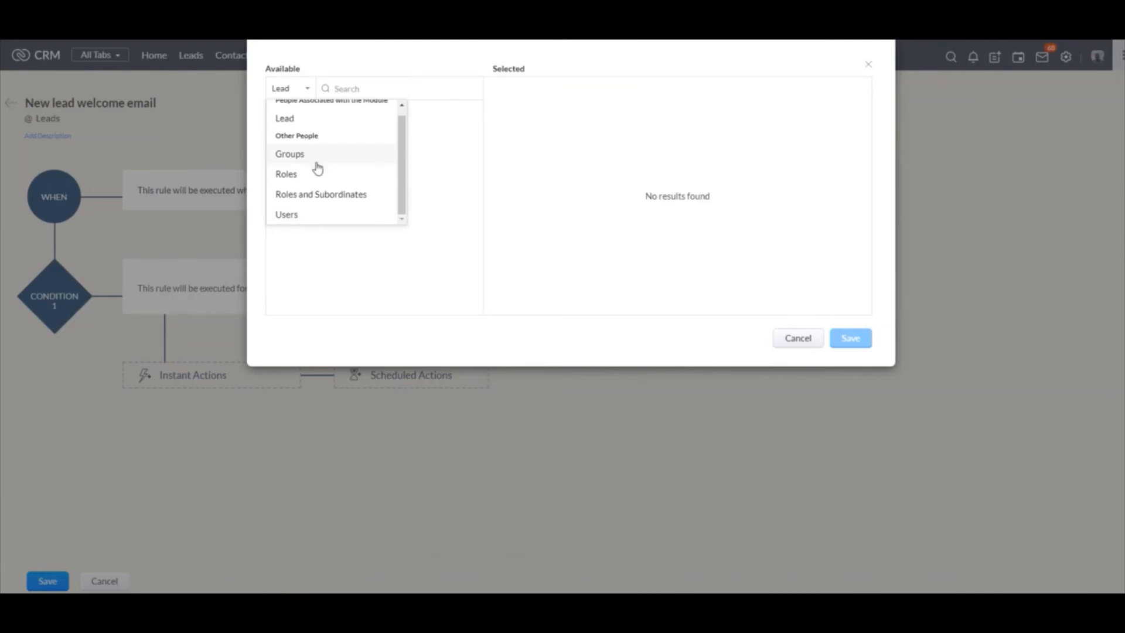
pyautogui.click(305, 215)
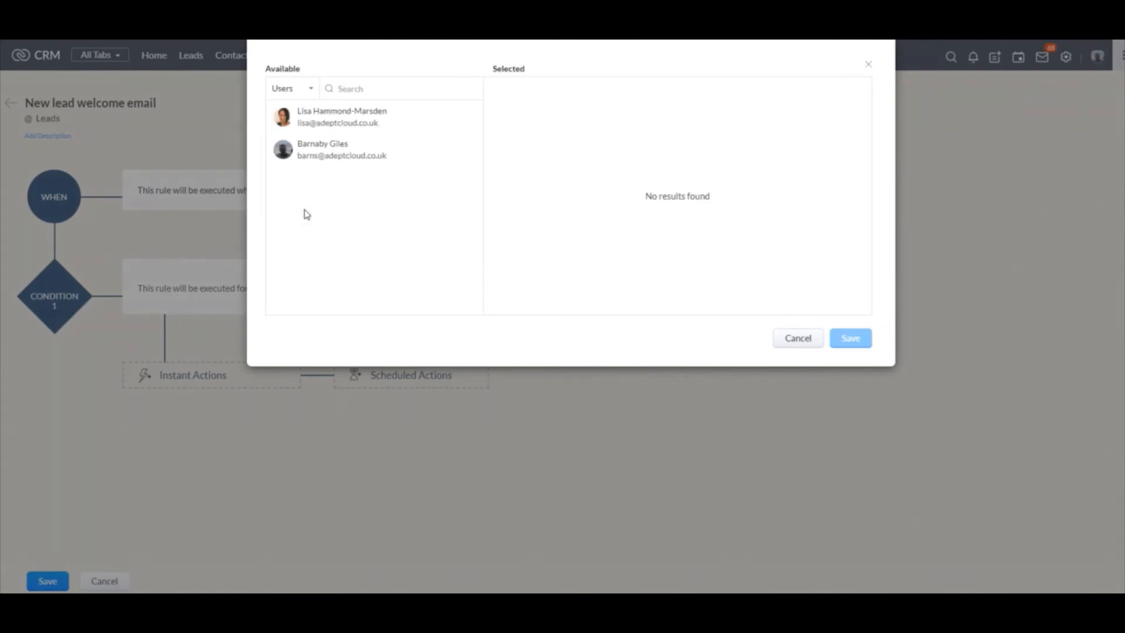
pyautogui.click(312, 158)
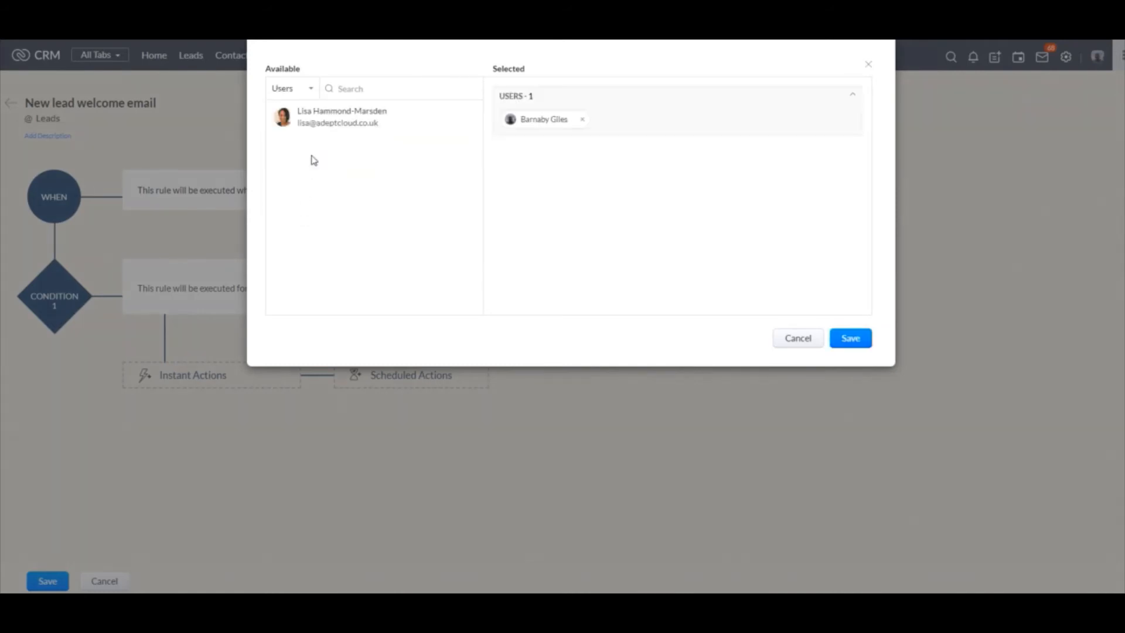
pyautogui.click(851, 340)
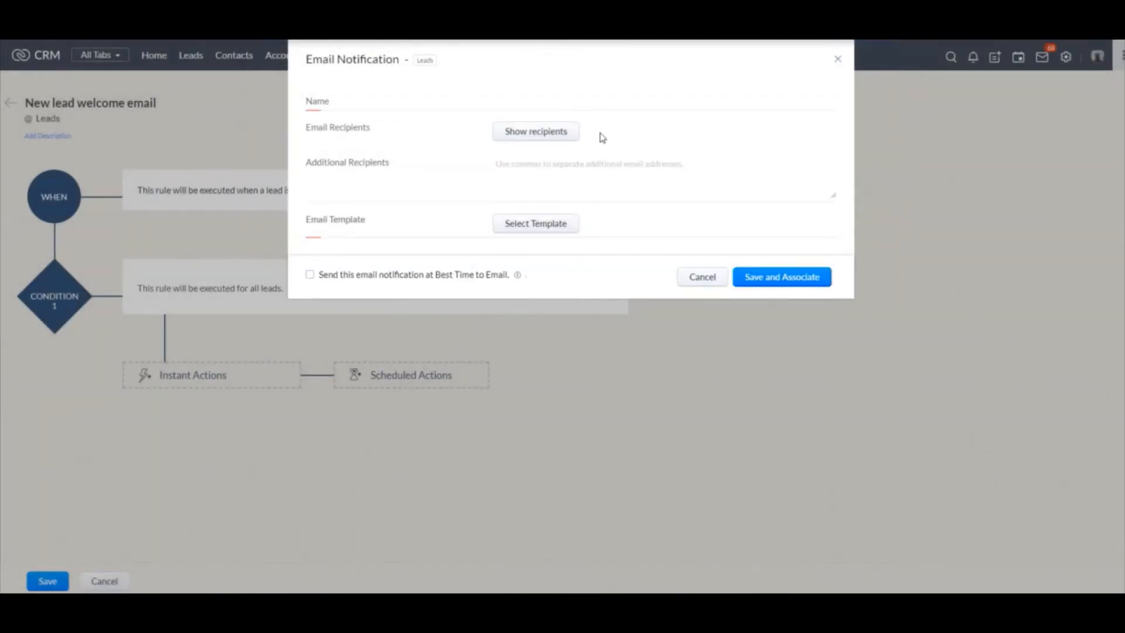
# Create a new email template for the notification from the basic One column layout
pyautogui.click(547, 222)
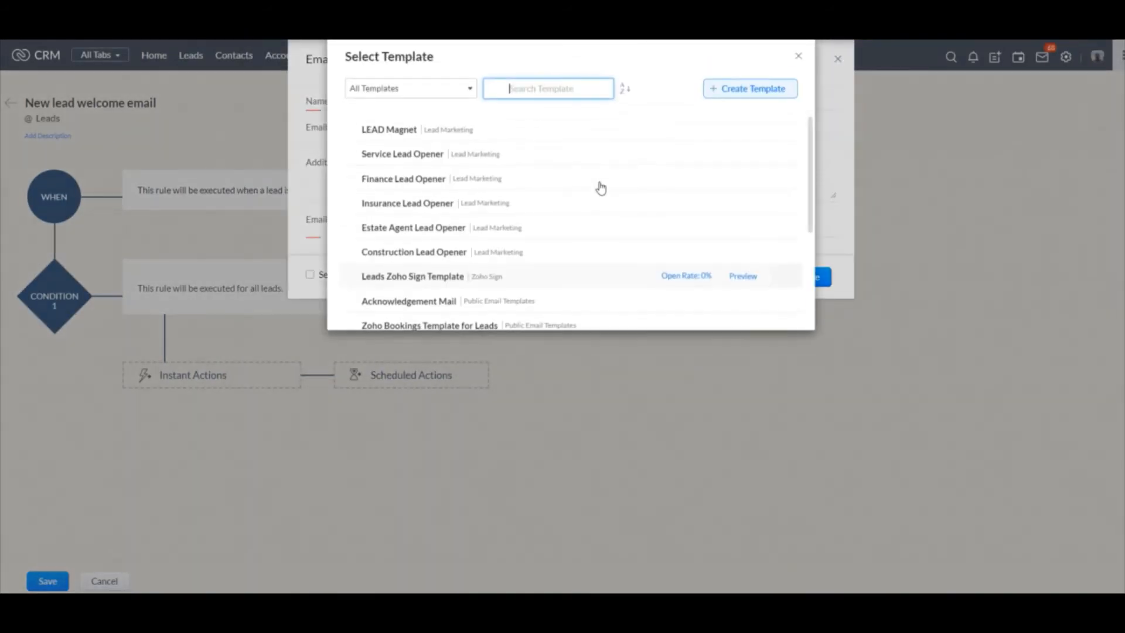
pyautogui.click(736, 89)
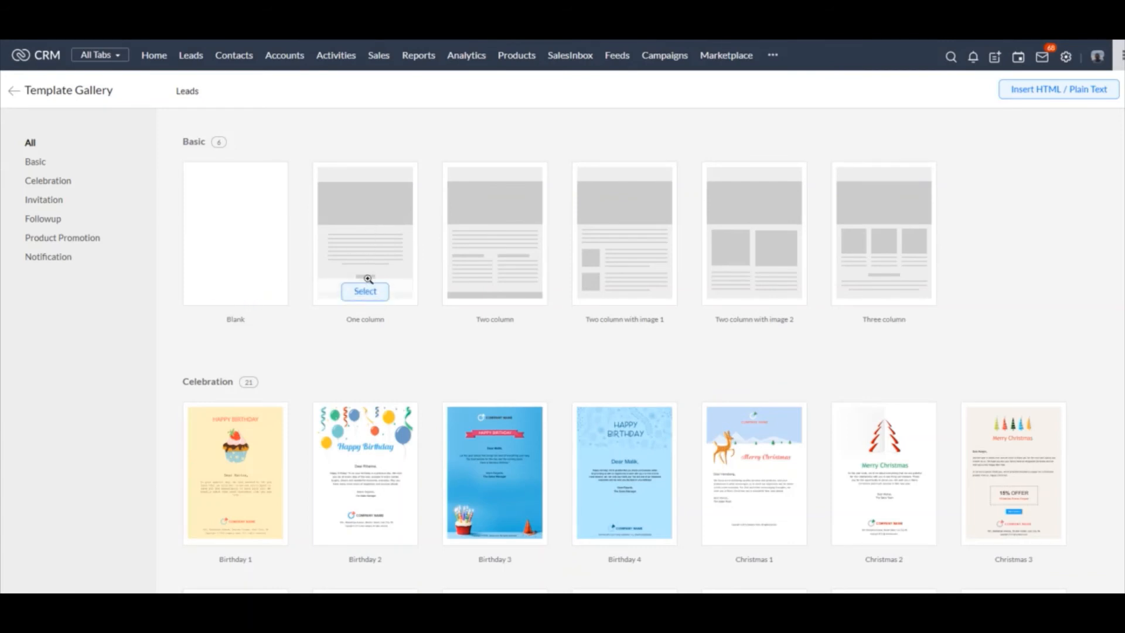
pyautogui.click(367, 293)
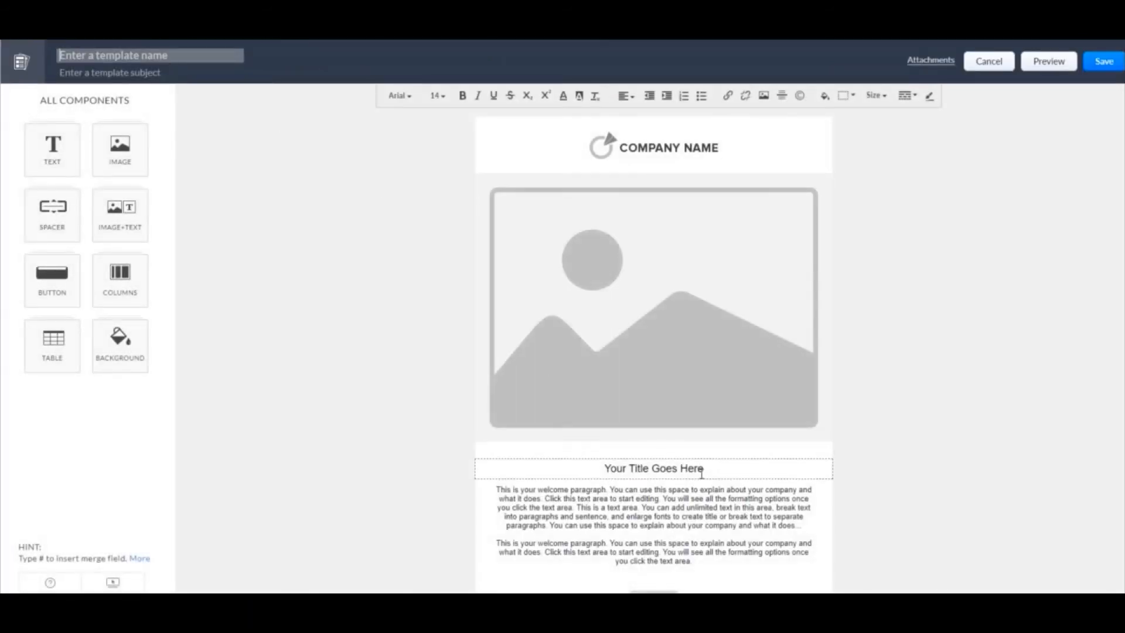
# Add a greeting line "Dear" followed by the Lead Name merge field above the template's welcome paragraph
pyautogui.scroll(-2, 697, 466)
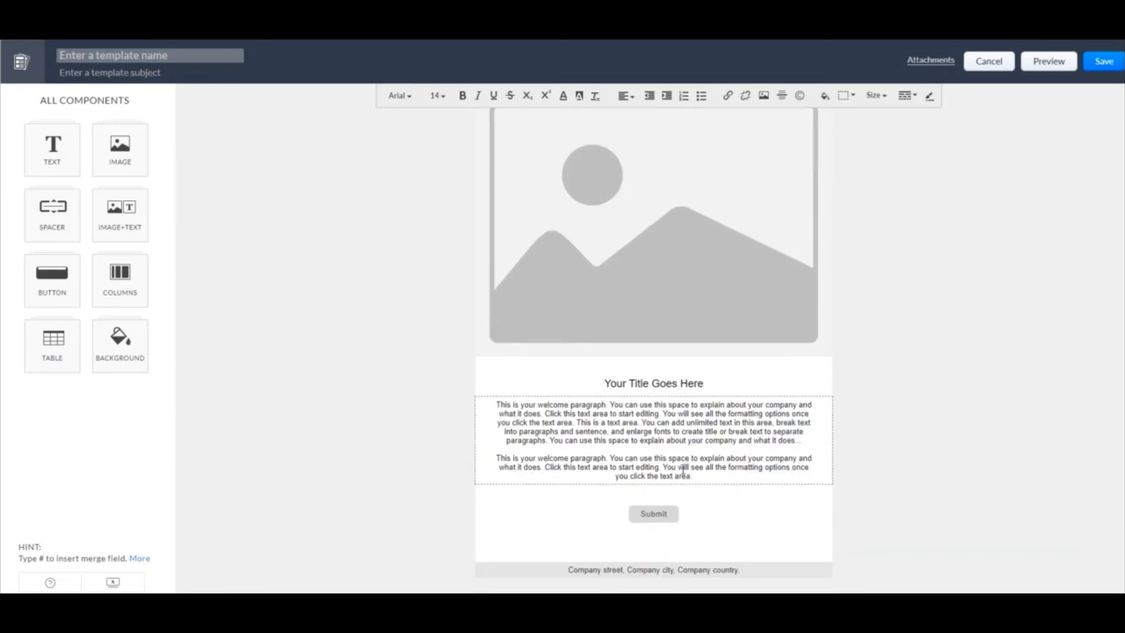
pyautogui.click(498, 402)
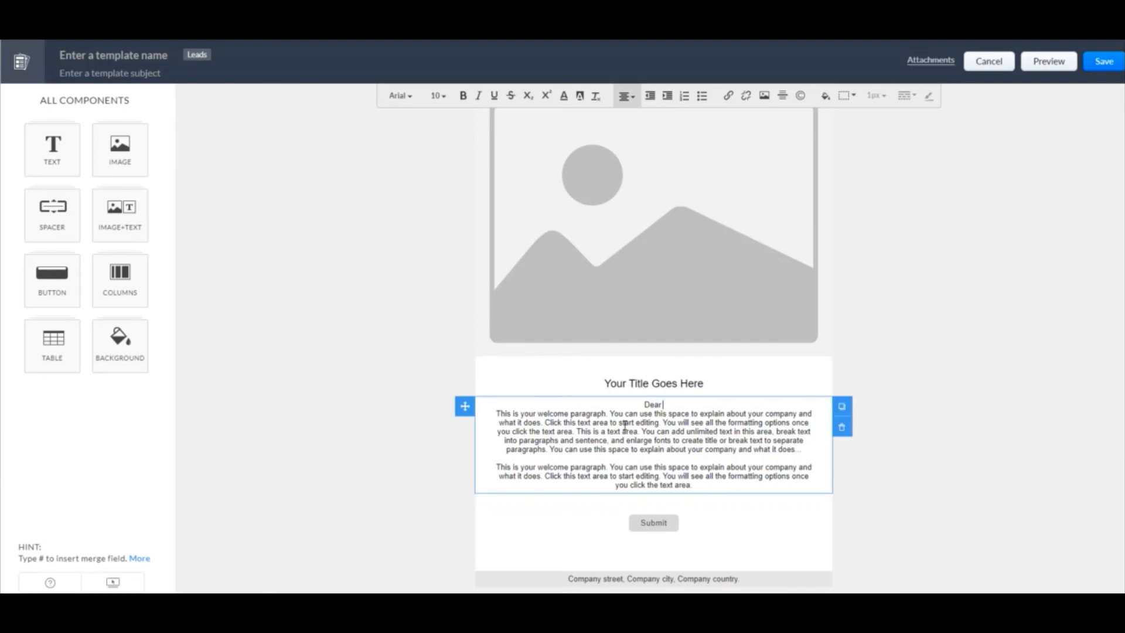
pyautogui.write('Dear #lea')
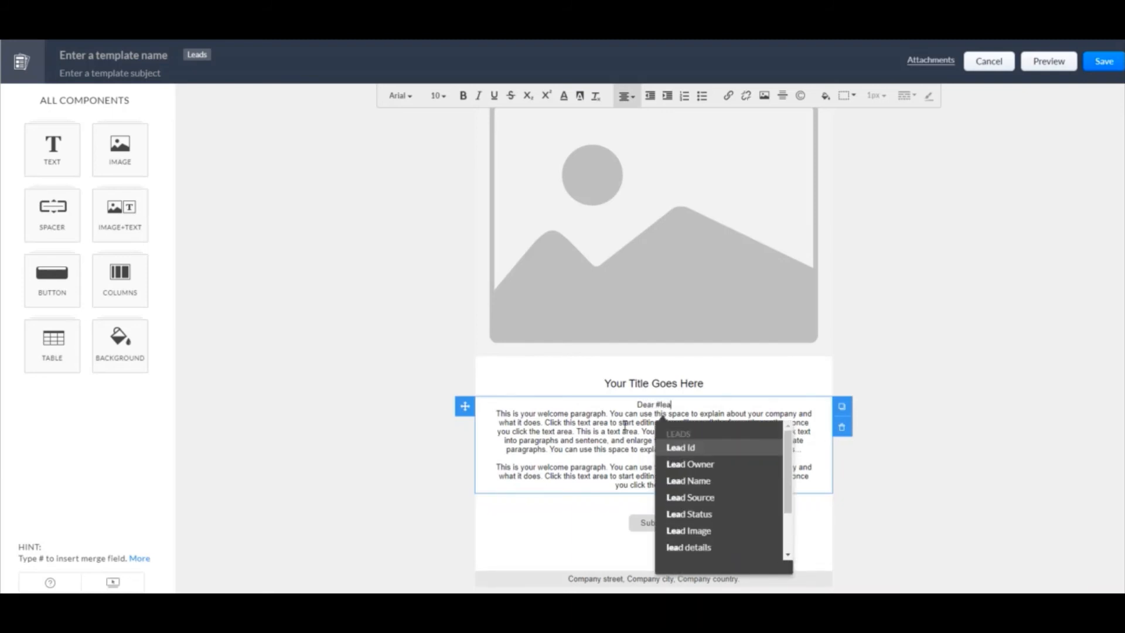
pyautogui.write('d nam')
pyautogui.press('Return')
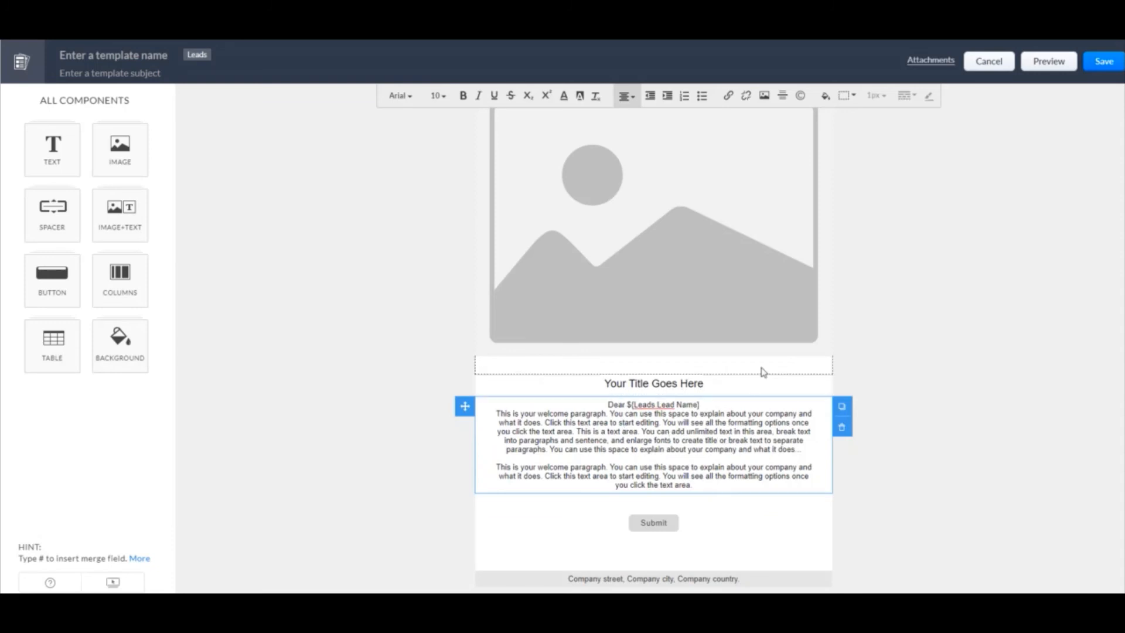
# Name the template "Video test" and set its subject to "video test"
pyautogui.click(148, 58)
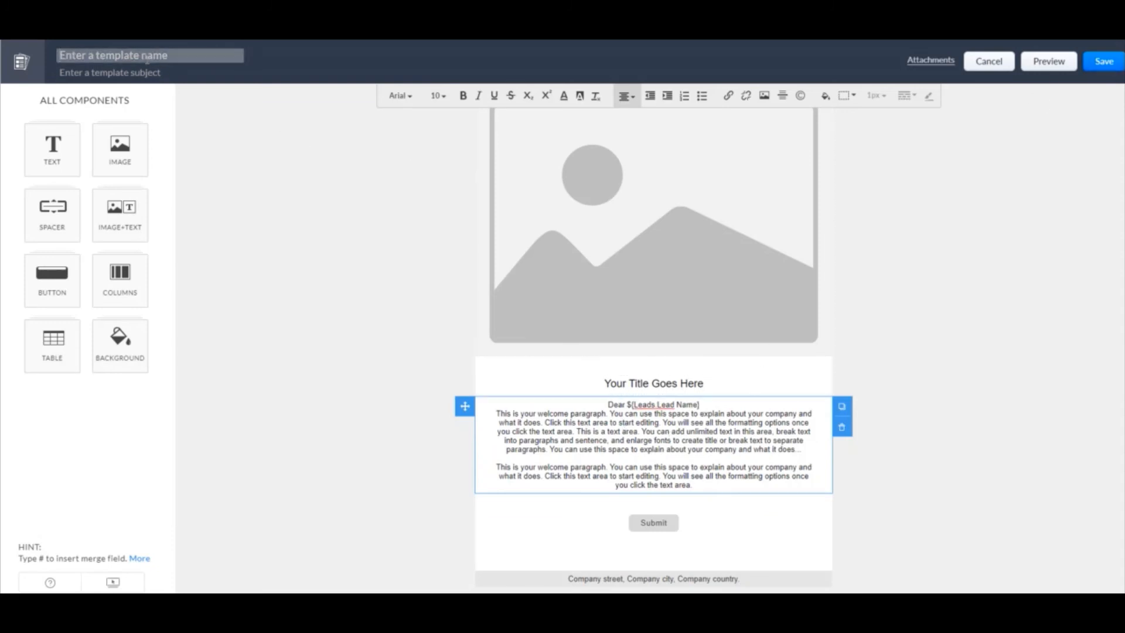
pyautogui.write('Video test')
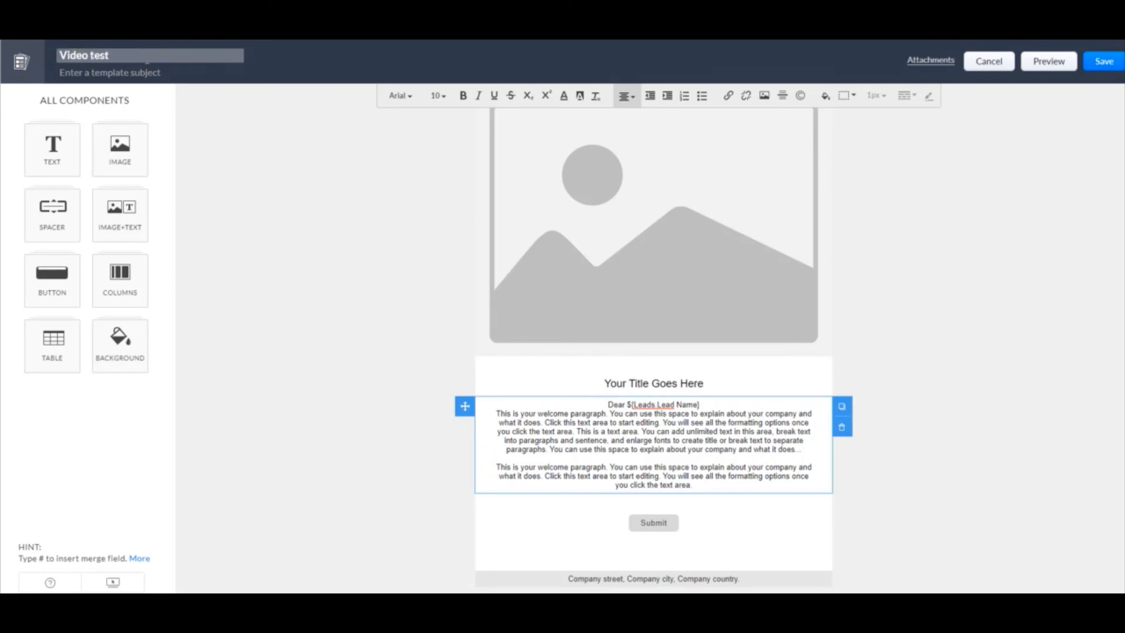
pyautogui.press('Tab')
pyautogui.write('V')
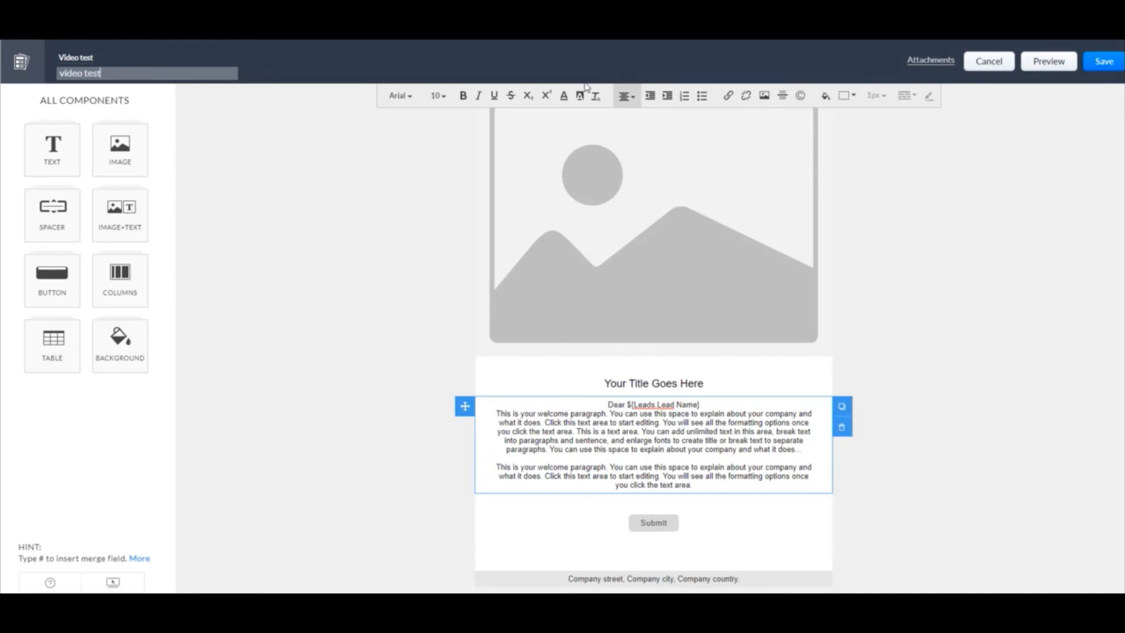
# Save the template to the Public Email Templates folder
pyautogui.click(1104, 61)
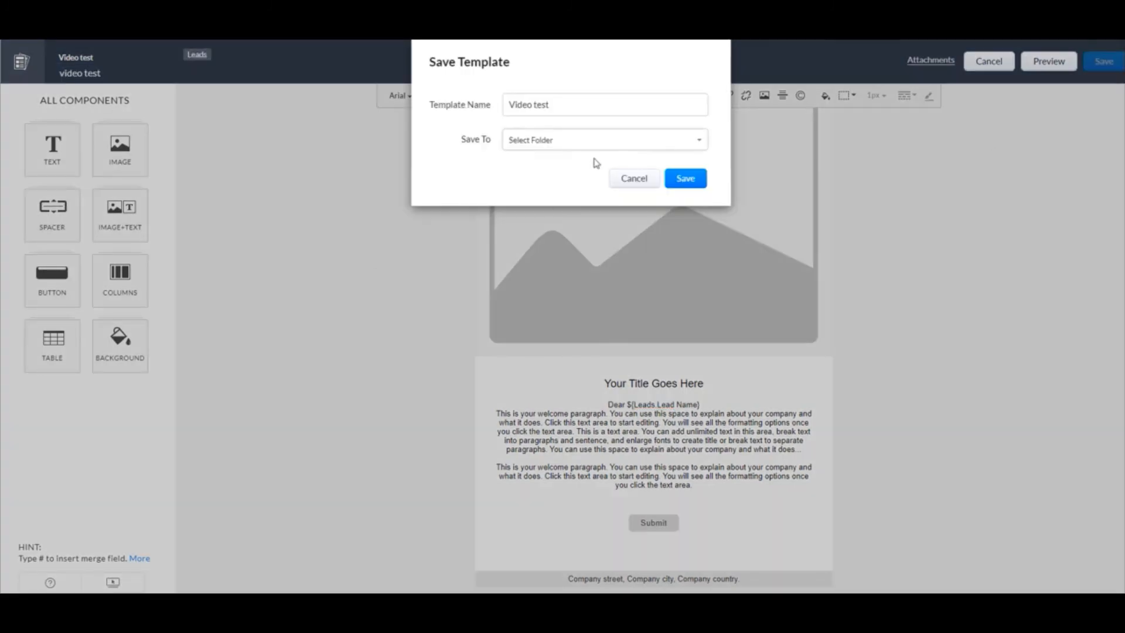
pyautogui.click(548, 143)
pyautogui.click(547, 174)
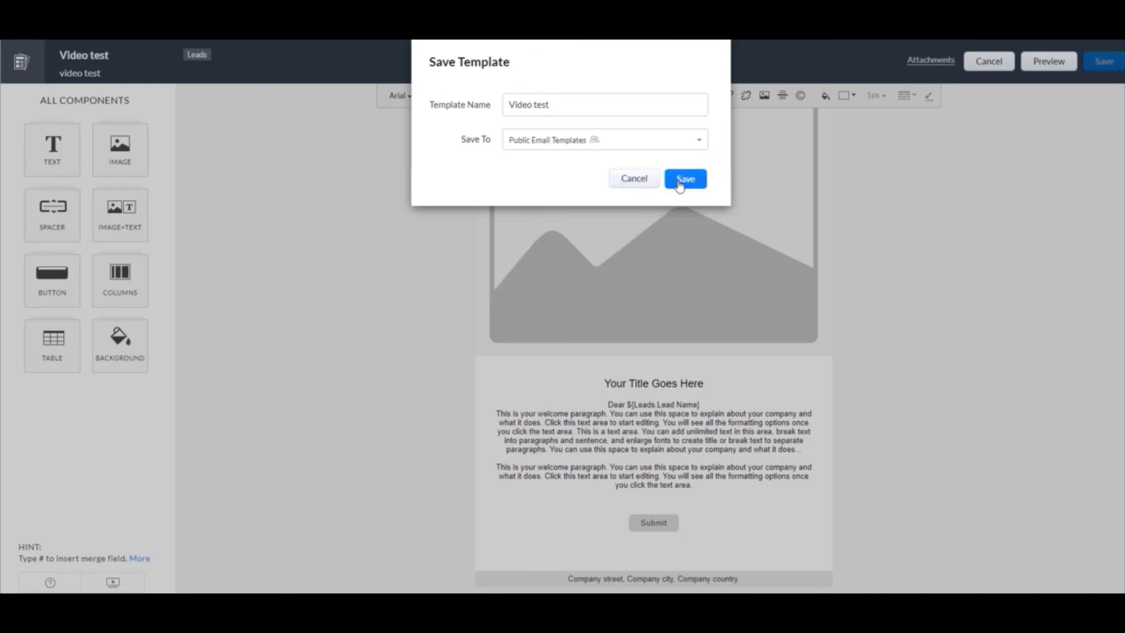
pyautogui.click(682, 180)
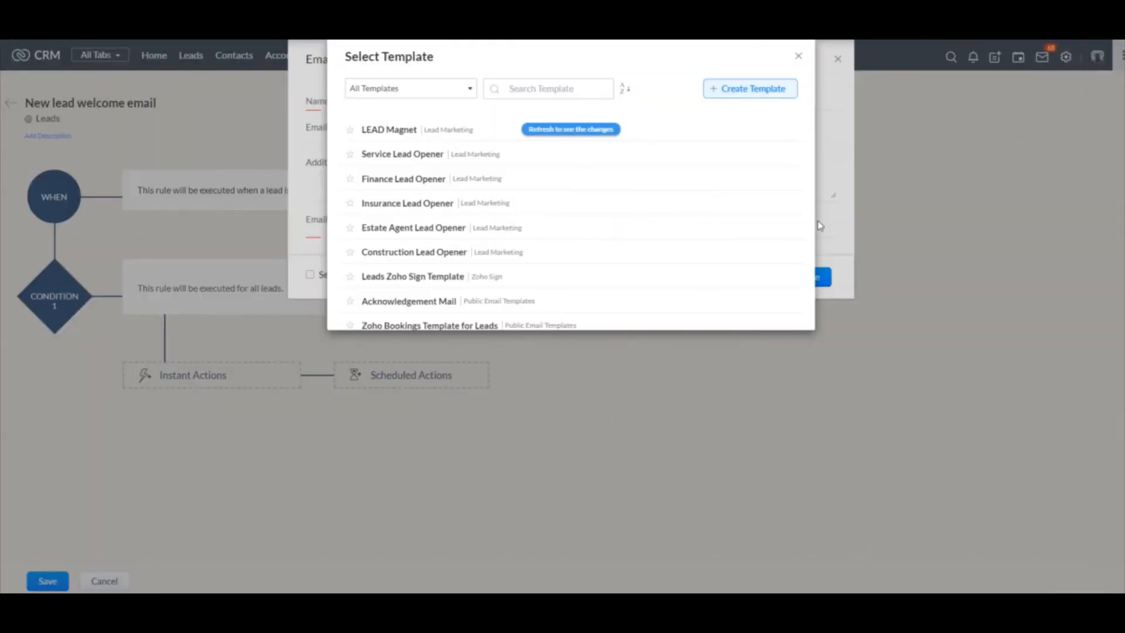
# Refresh the template list and choose the Video test template for the email notification
pyautogui.click(586, 130)
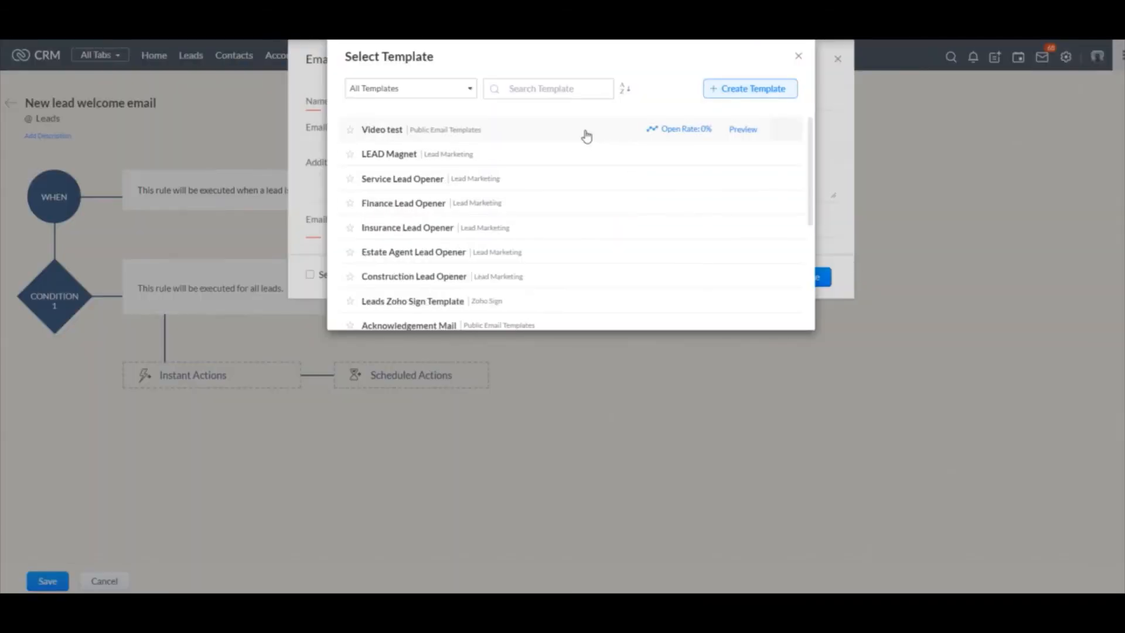
pyautogui.click(426, 138)
pyautogui.click(804, 285)
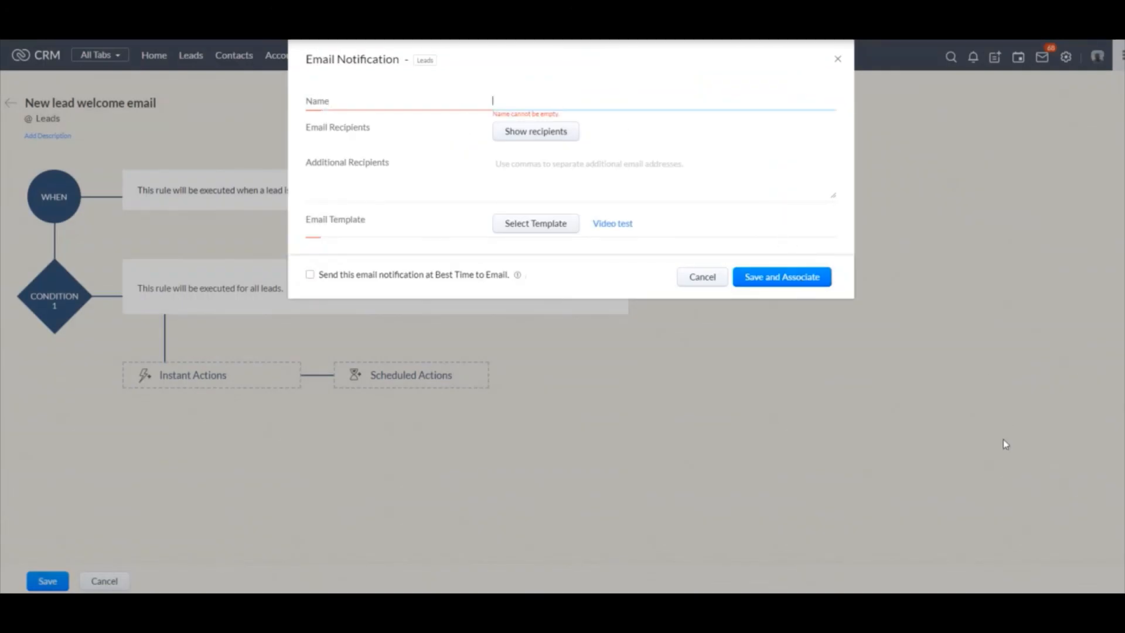
# Name the email notification "Video test", then save and associate it with the rule
pyautogui.click(574, 103)
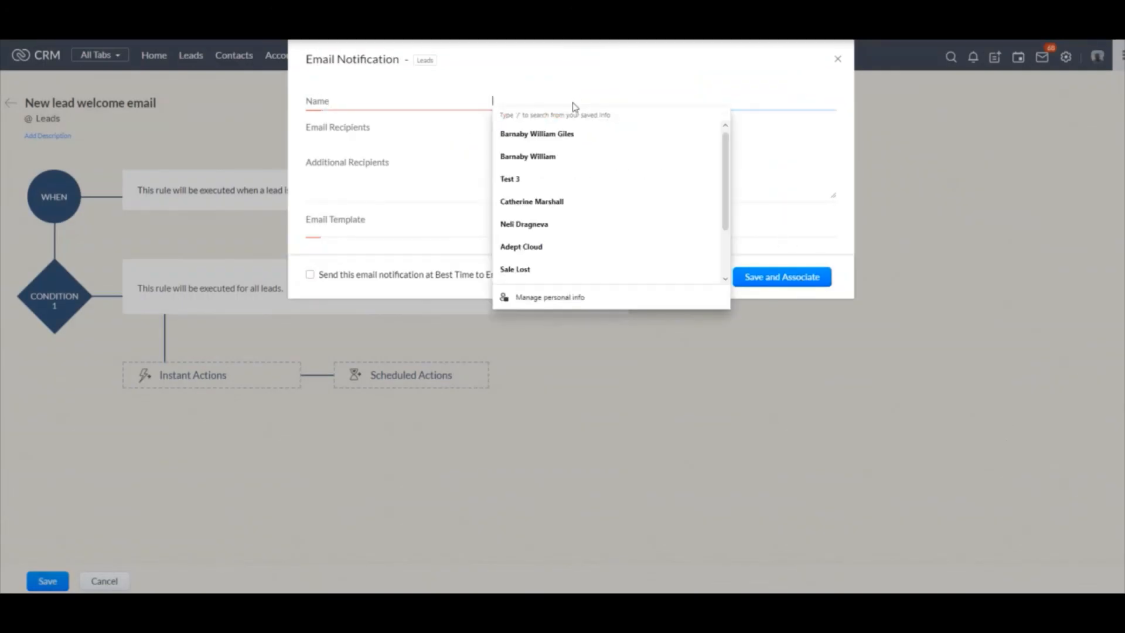
pyautogui.write('Video test')
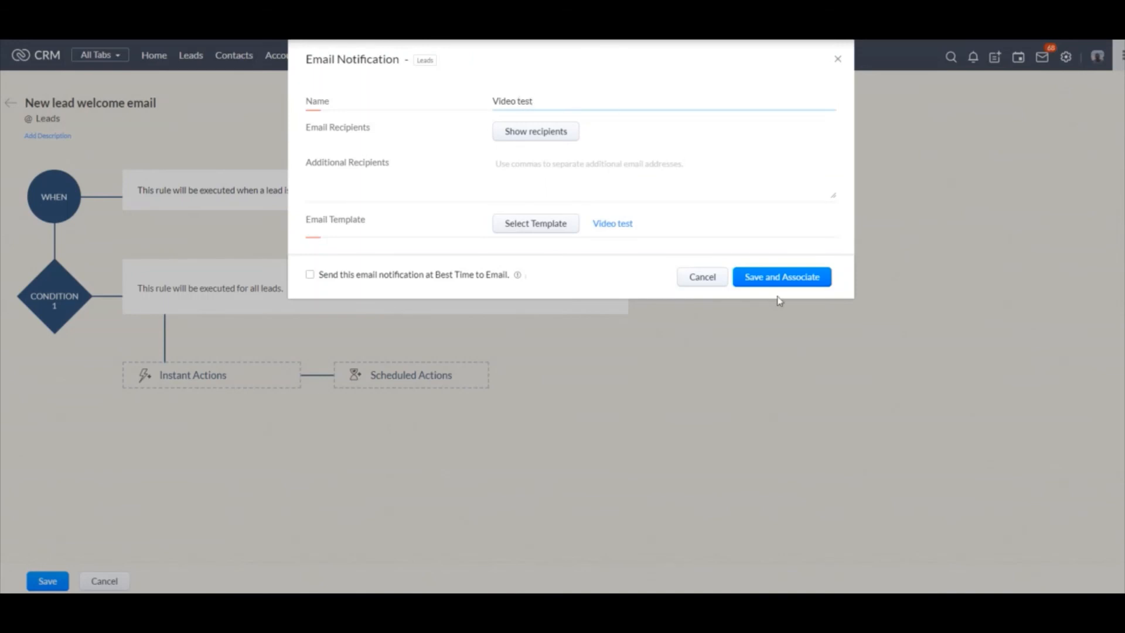
pyautogui.click(786, 279)
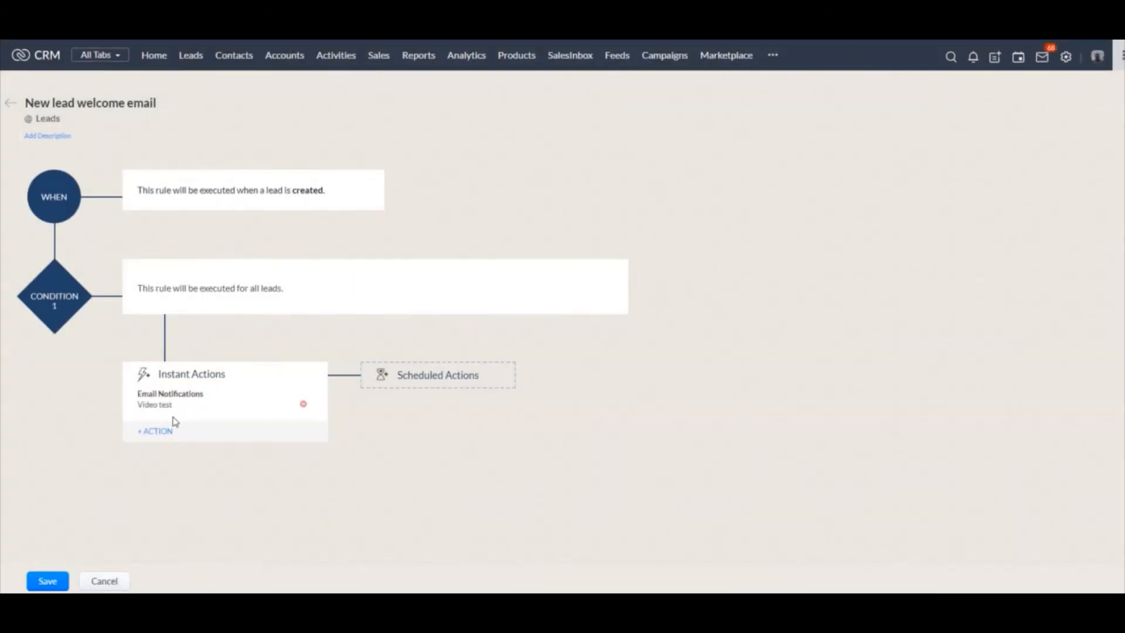
pyautogui.click(166, 432)
pyautogui.moveTo(185, 472)
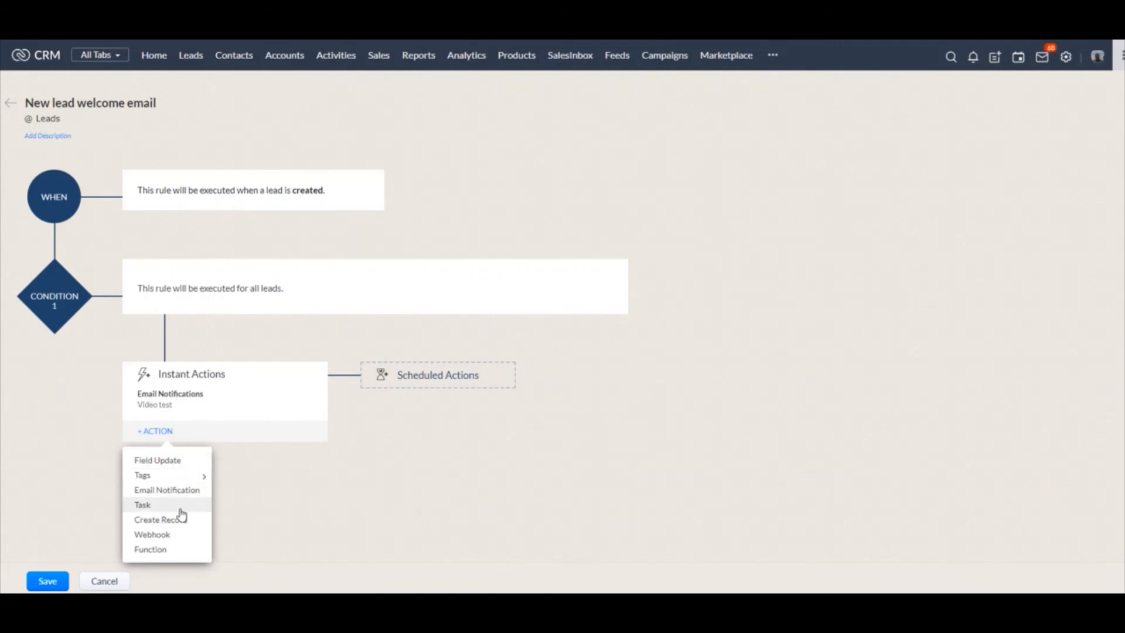
pyautogui.click(310, 523)
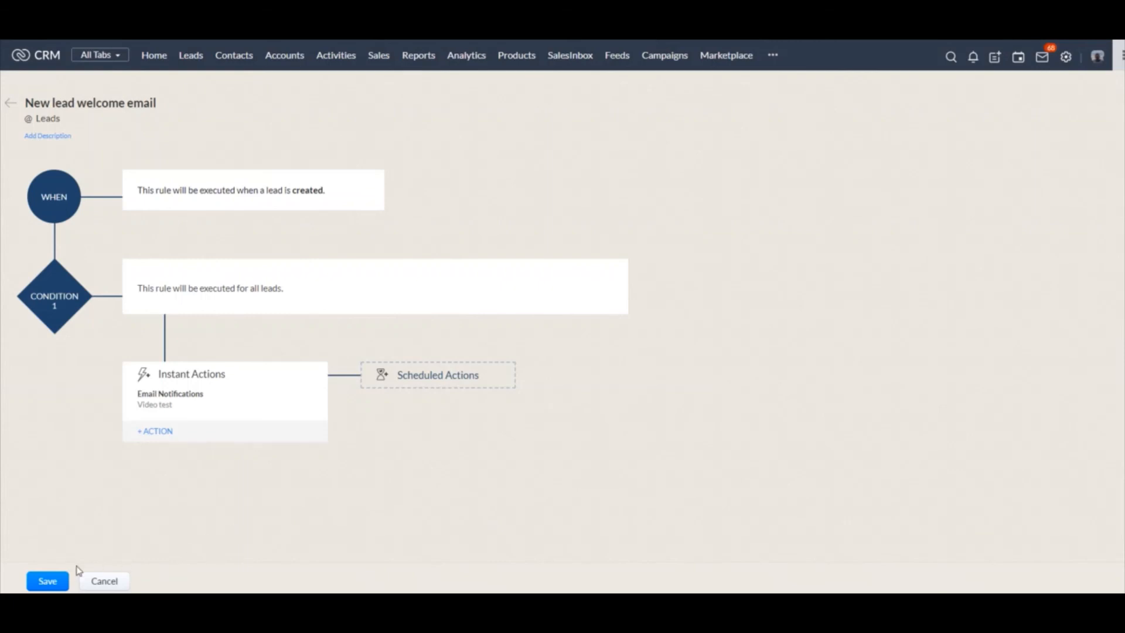
# Save the "New lead welcome email" workflow rule
pyautogui.click(56, 583)
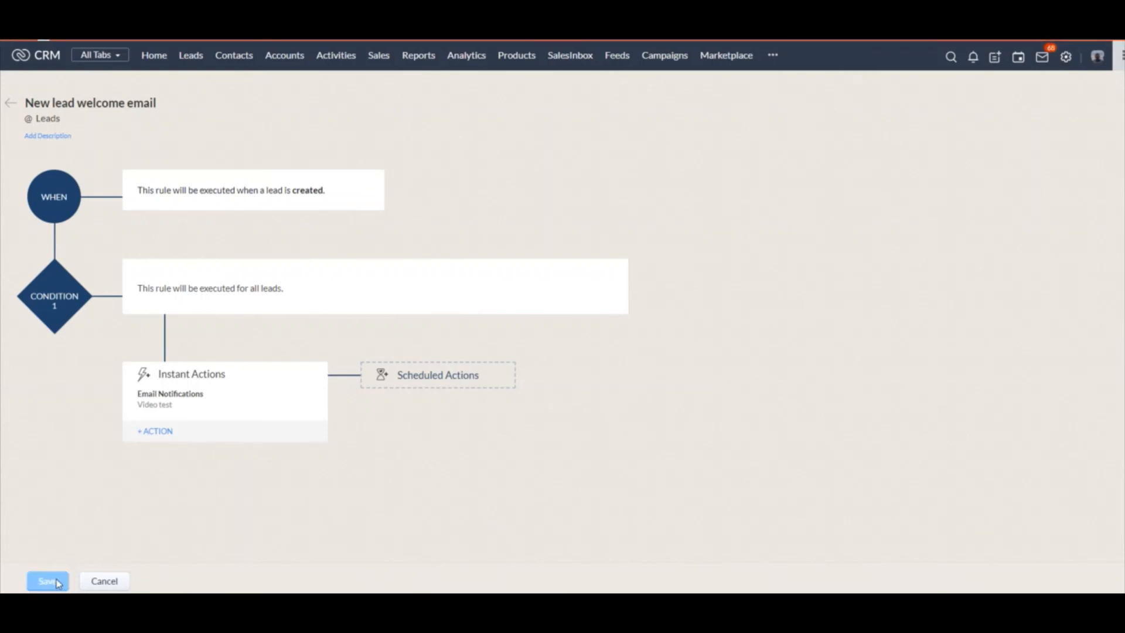